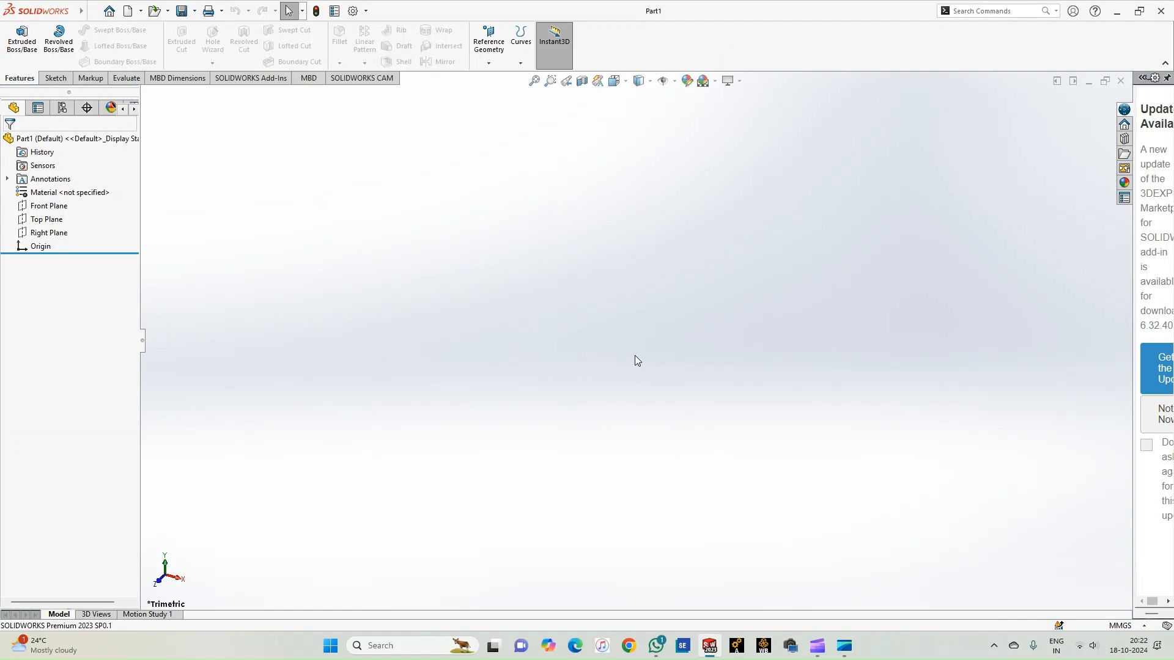
Start a sketch on the Front Plane and draw two concentric circles at the origin with radii of about 43 mm and 34 mm.
{"action": "left_click", "coordinate": [48, 205]}
{"action": "left_click", "coordinate": [59, 190]}
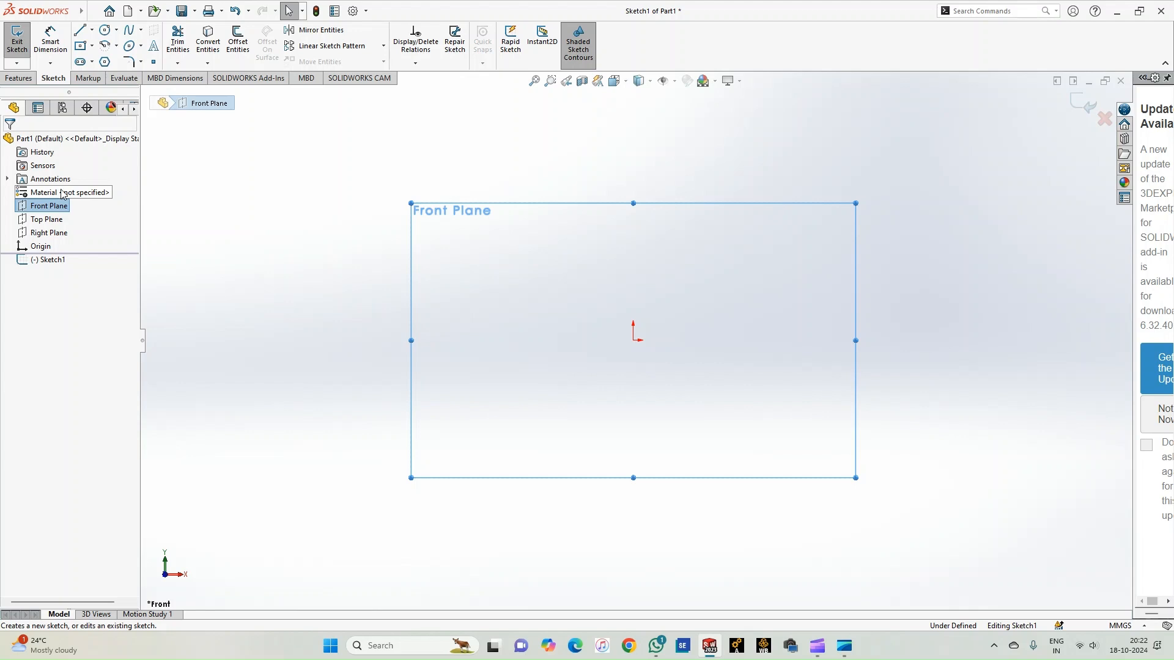
{"action": "left_click", "coordinate": [105, 30]}
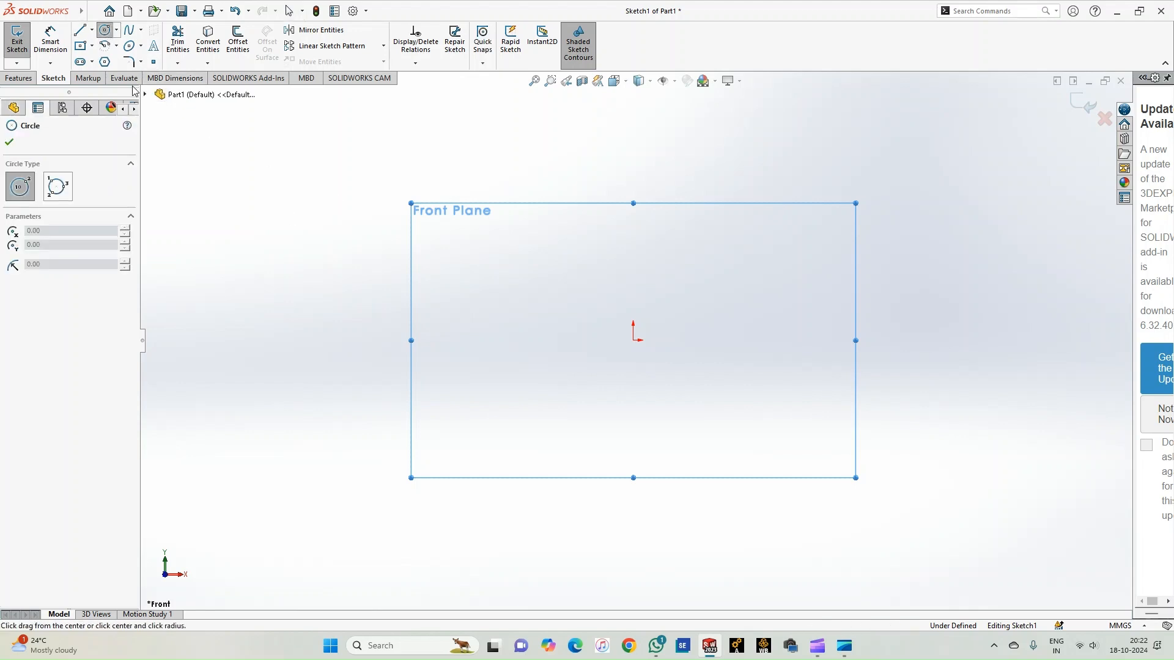
{"action": "left_click_drag", "start_coordinate": [634, 341], "coordinate": [596, 239]}
{"action": "mouse_move", "coordinate": [634, 340]}
{"action": "left_mouse_down"}
{"action": "mouse_move", "coordinate": [618, 262]}
{"action": "mouse_move", "coordinate": [602, 263]}
{"action": "left_mouse_up"}
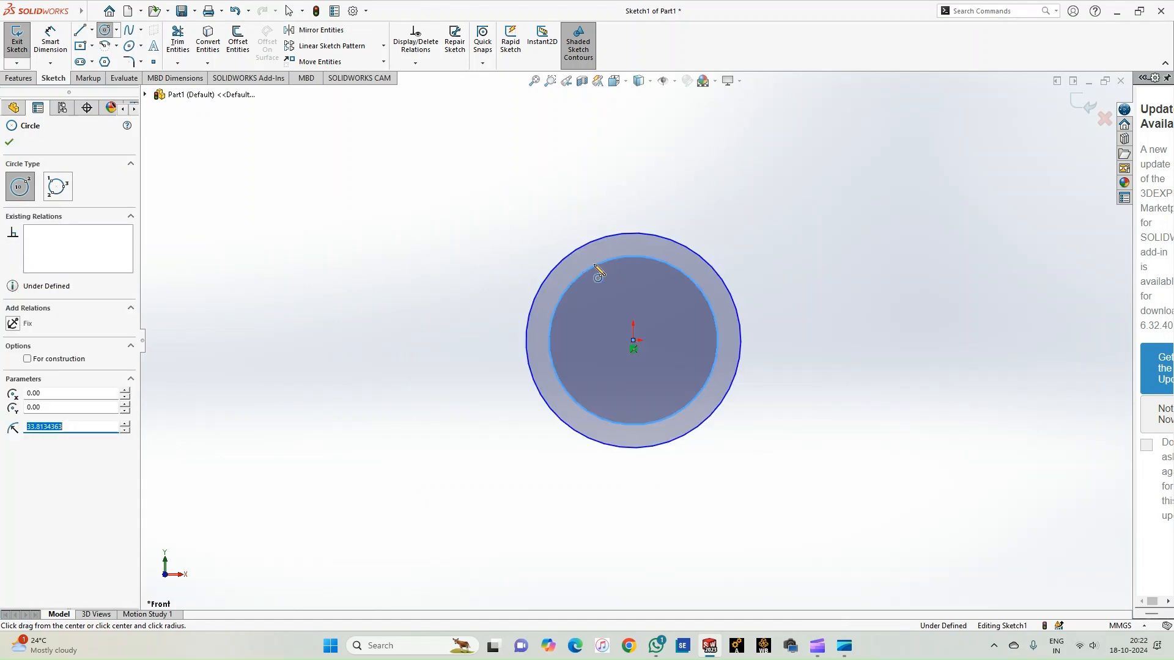
Dimension the outer circle's diameter as 43 mm and the inner circle's diameter as 40 mm.
{"action": "left_click", "coordinate": [52, 38]}
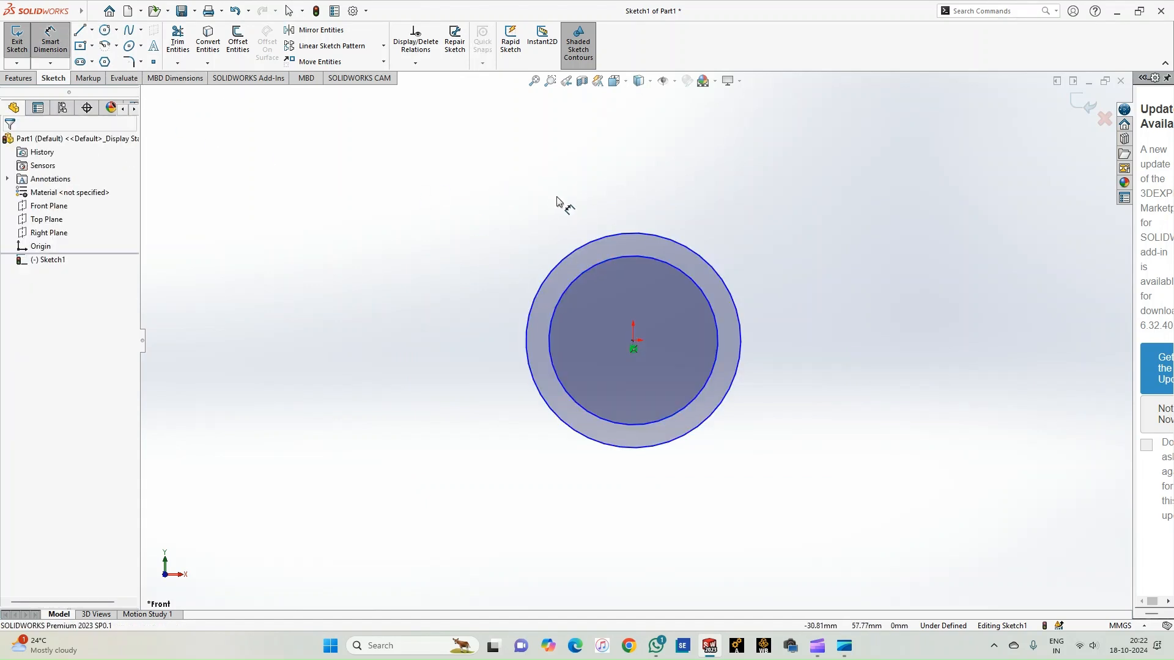
{"action": "left_click", "coordinate": [633, 235]}
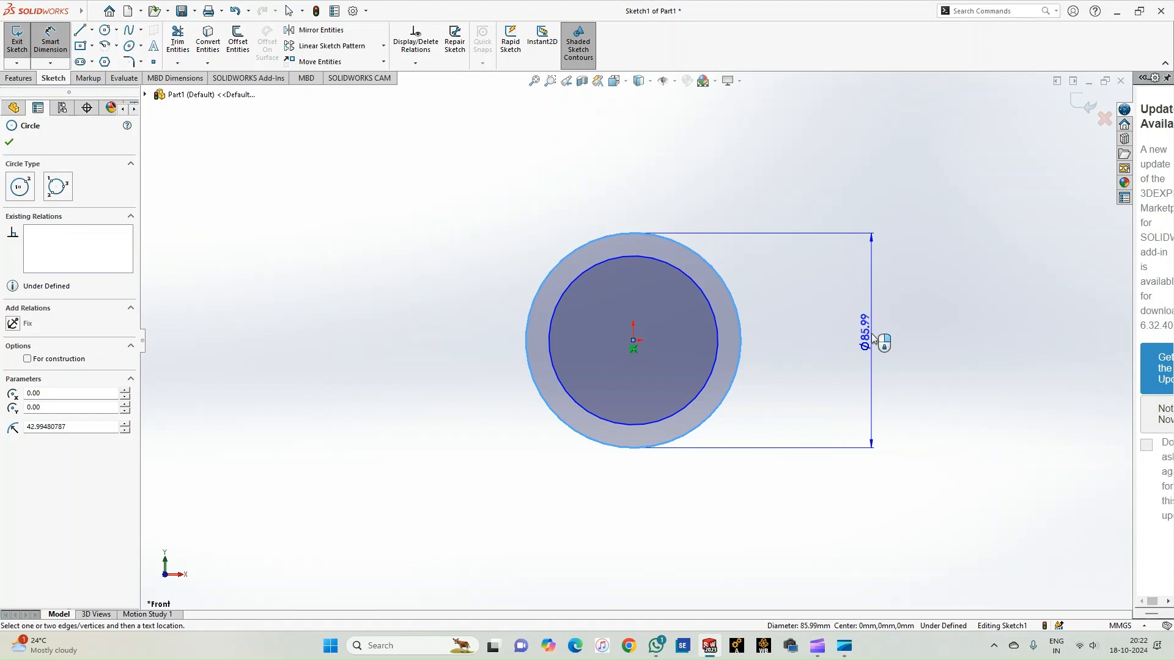
{"action": "left_click", "coordinate": [886, 346]}
{"action": "type", "text": "43"}
{"action": "key", "text": "Return"}
{"action": "left_click", "coordinate": [649, 265]}
{"action": "left_click", "coordinate": [816, 306]}
{"action": "type", "text": "40"}
{"action": "key", "text": "Return"}
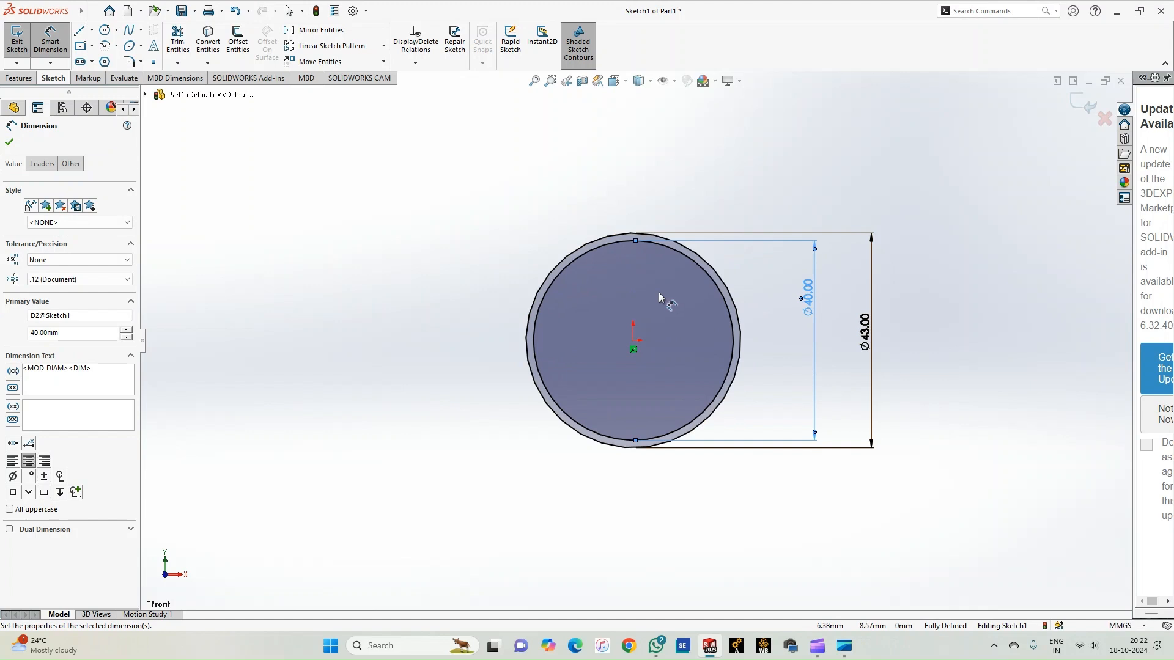
{"action": "left_click", "coordinate": [9, 142]}
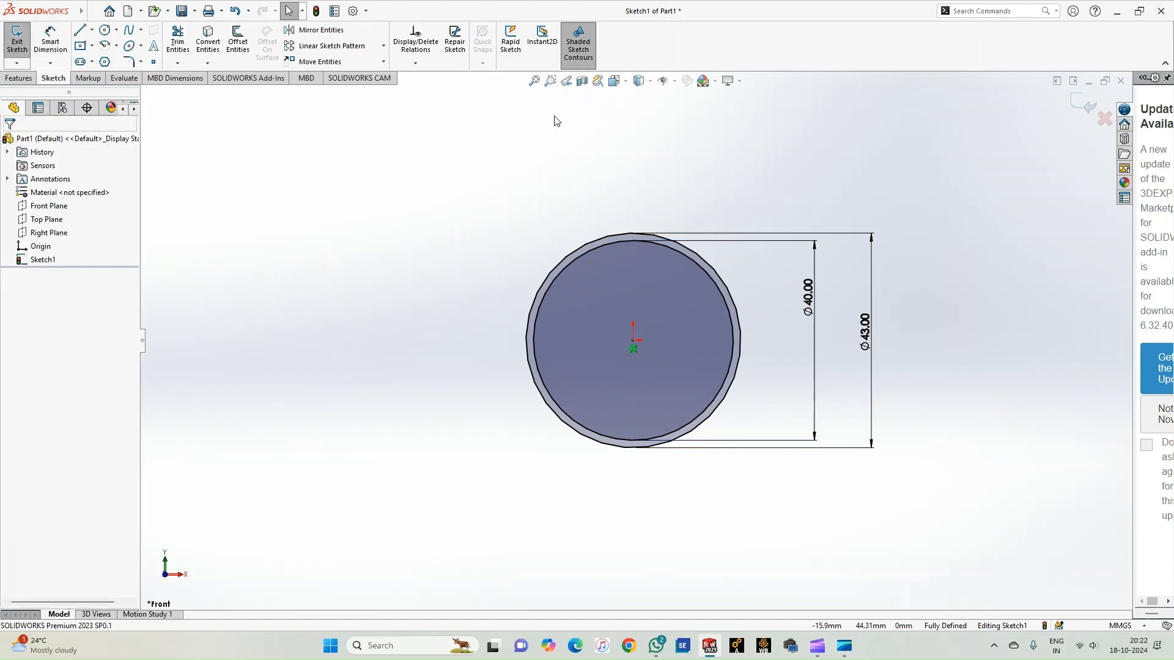
Draw a vertical construction line from the origin up to the top of the outer circle.
{"action": "left_click", "coordinate": [534, 80]}
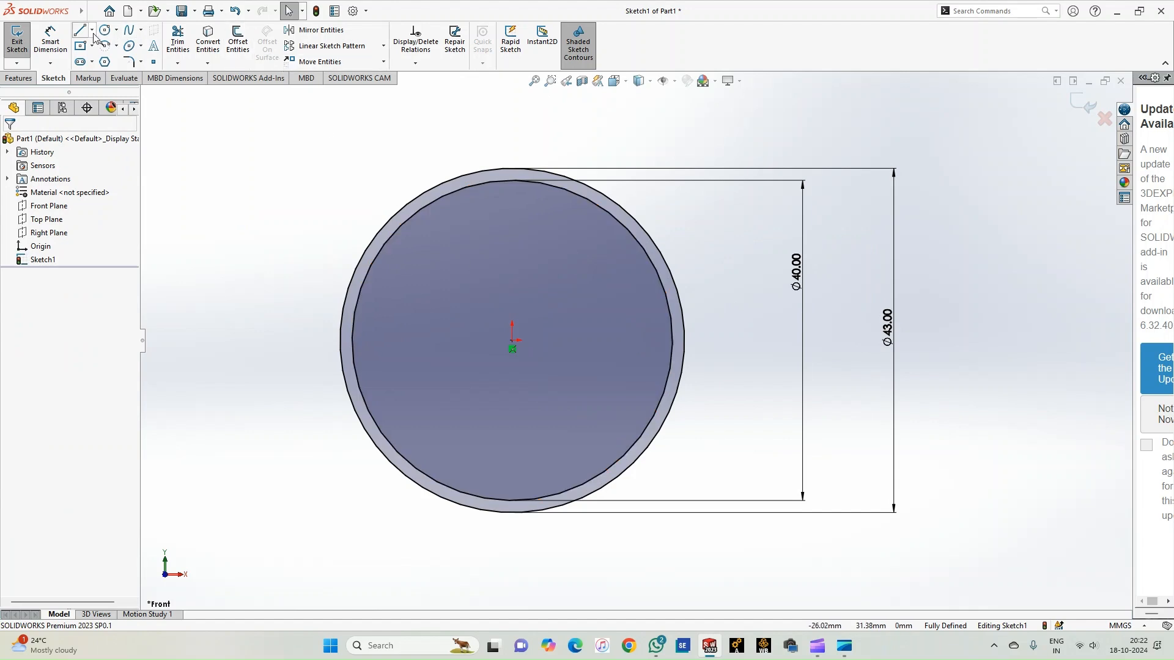
{"action": "left_click", "coordinate": [91, 30]}
{"action": "left_click", "coordinate": [101, 45]}
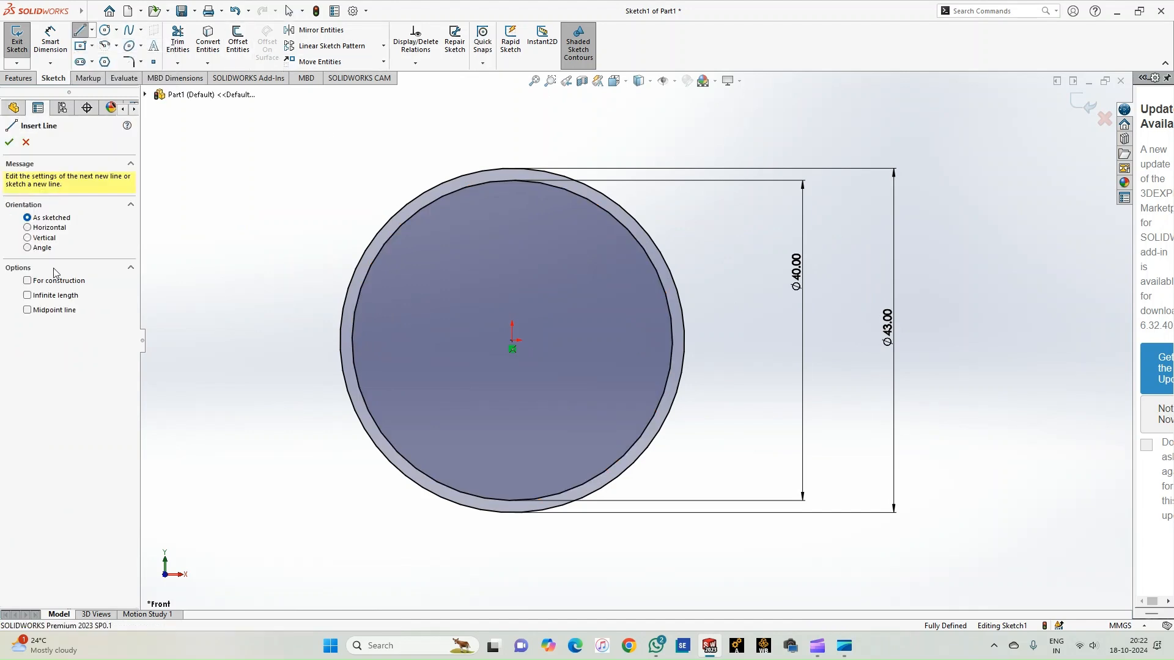
{"action": "left_click", "coordinate": [55, 283]}
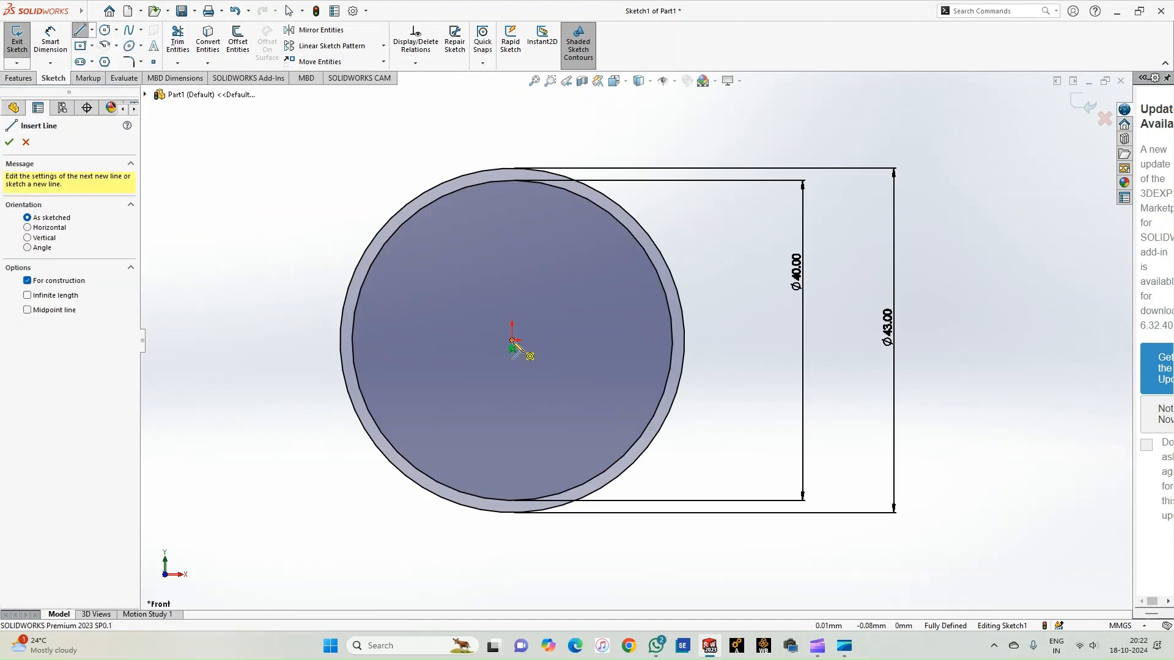
{"action": "left_click", "coordinate": [512, 340]}
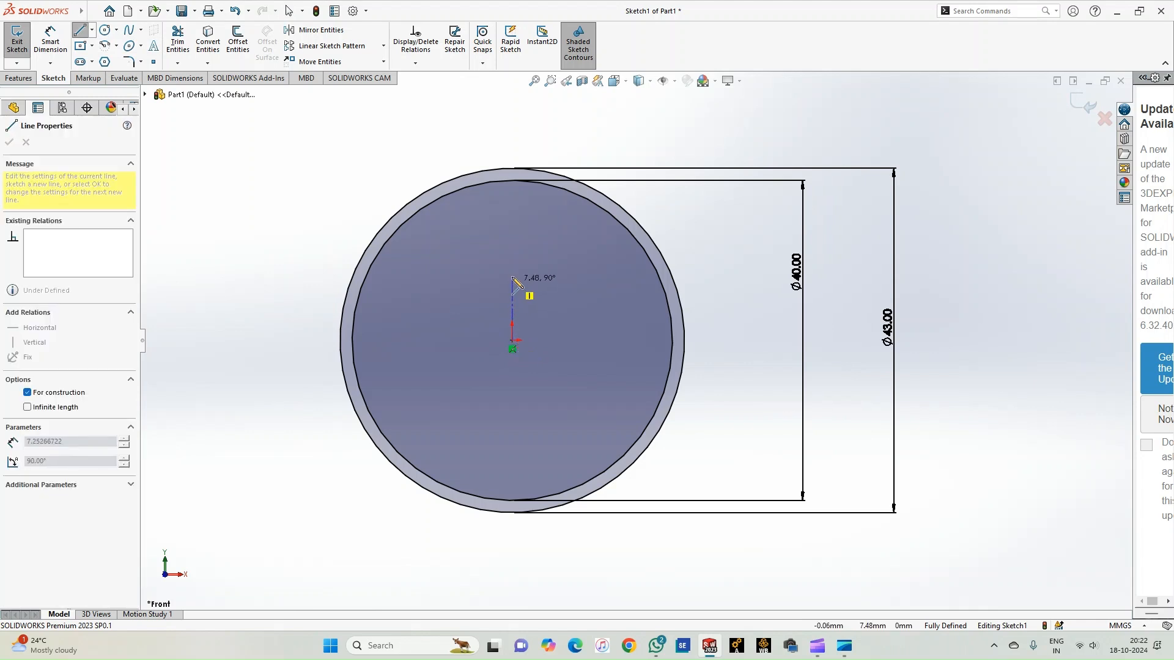
{"action": "left_click", "coordinate": [512, 168]}
{"action": "right_click", "coordinate": [449, 156]}
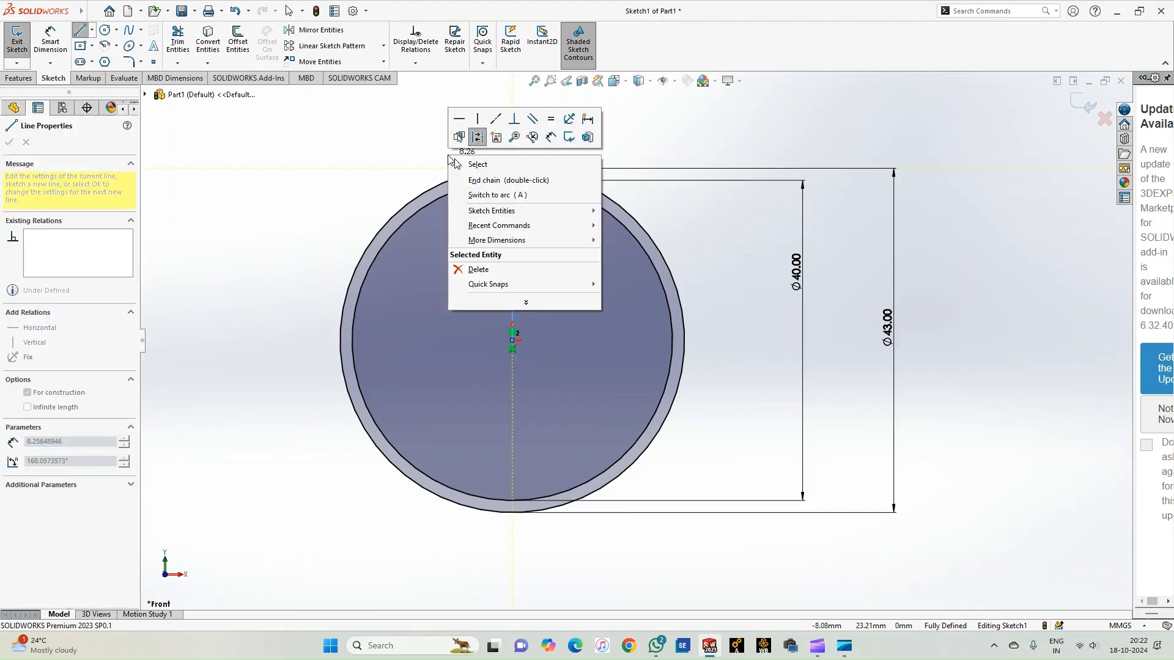
{"action": "key", "text": "Escape"}
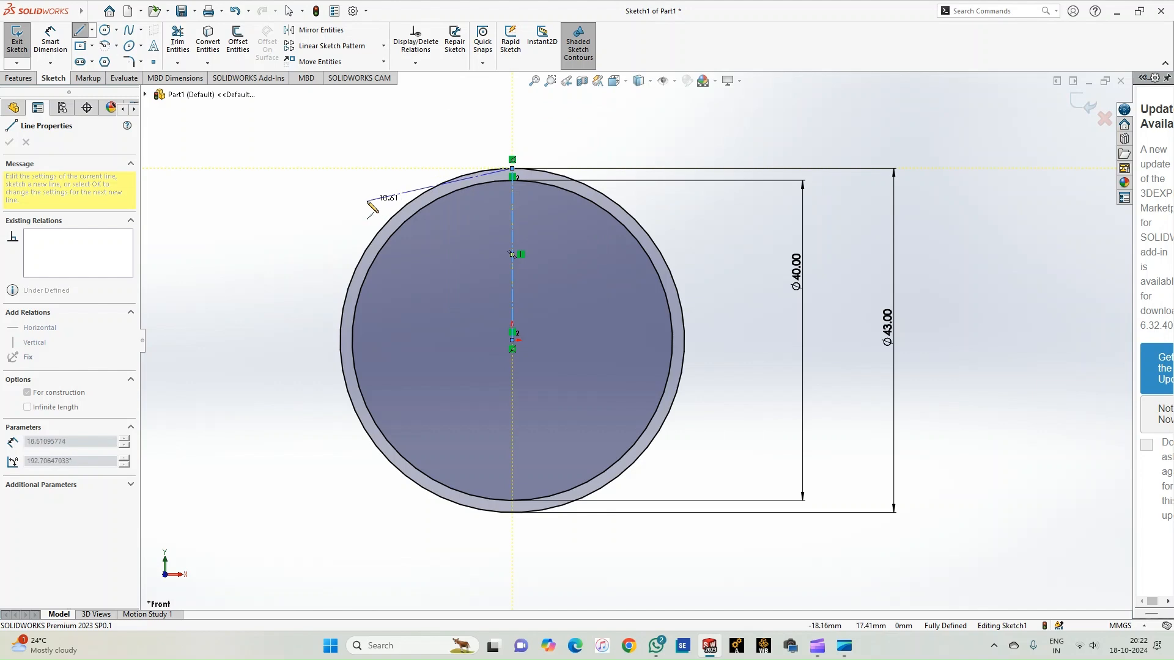
{"action": "key", "text": "Escape"}
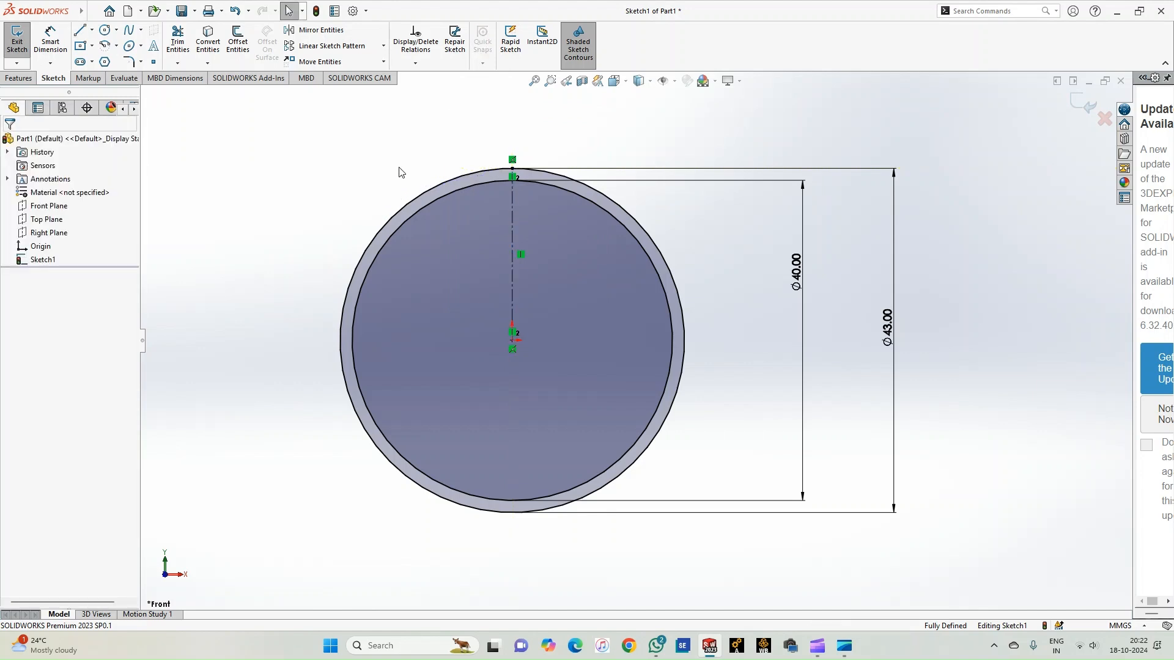
{"action": "scroll", "coordinate": [499, 177], "scroll_direction": "down", "scroll_amount": 3}
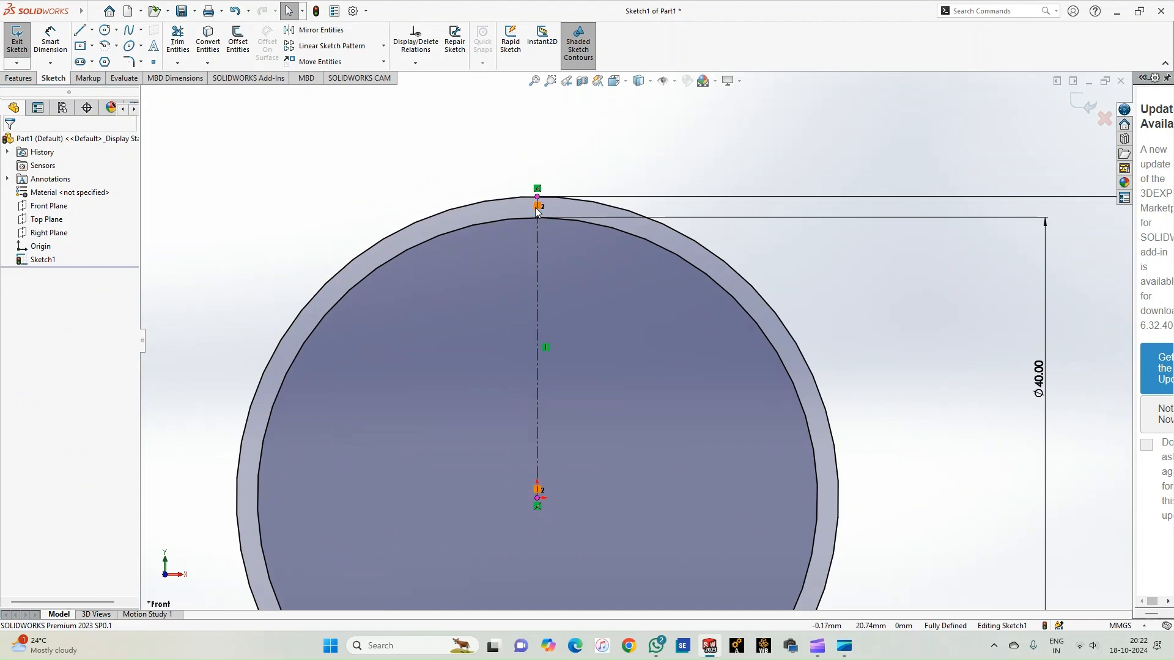
{"action": "scroll", "coordinate": [537, 209], "scroll_direction": "up", "scroll_amount": 2}
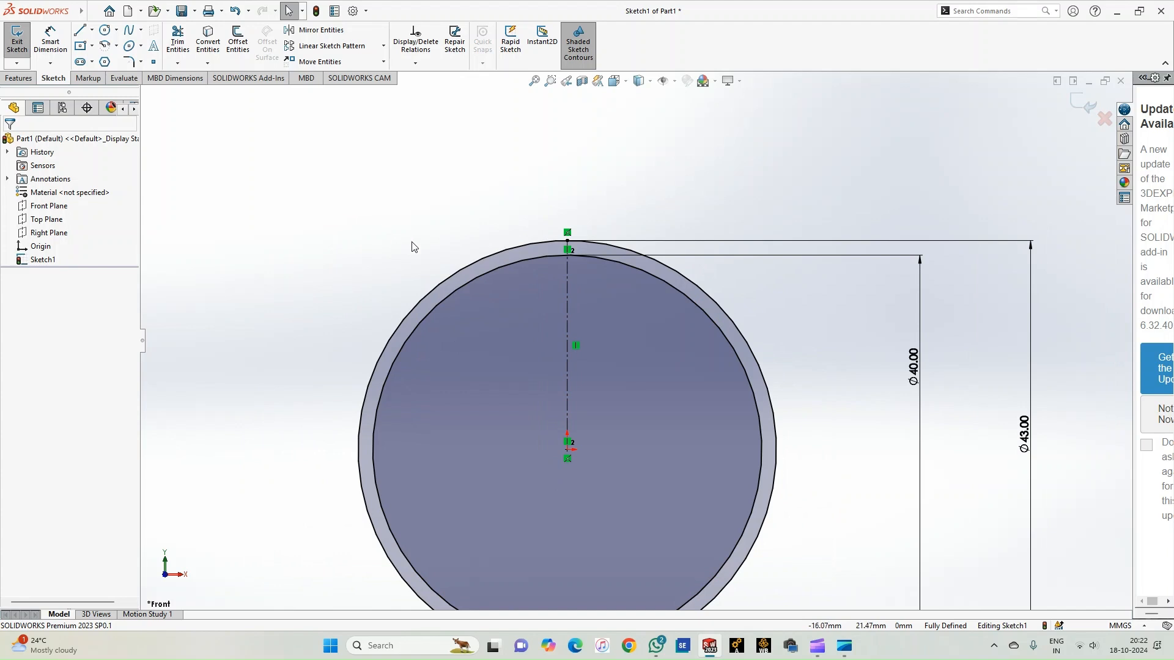
{"action": "left_click", "coordinate": [567, 374]}
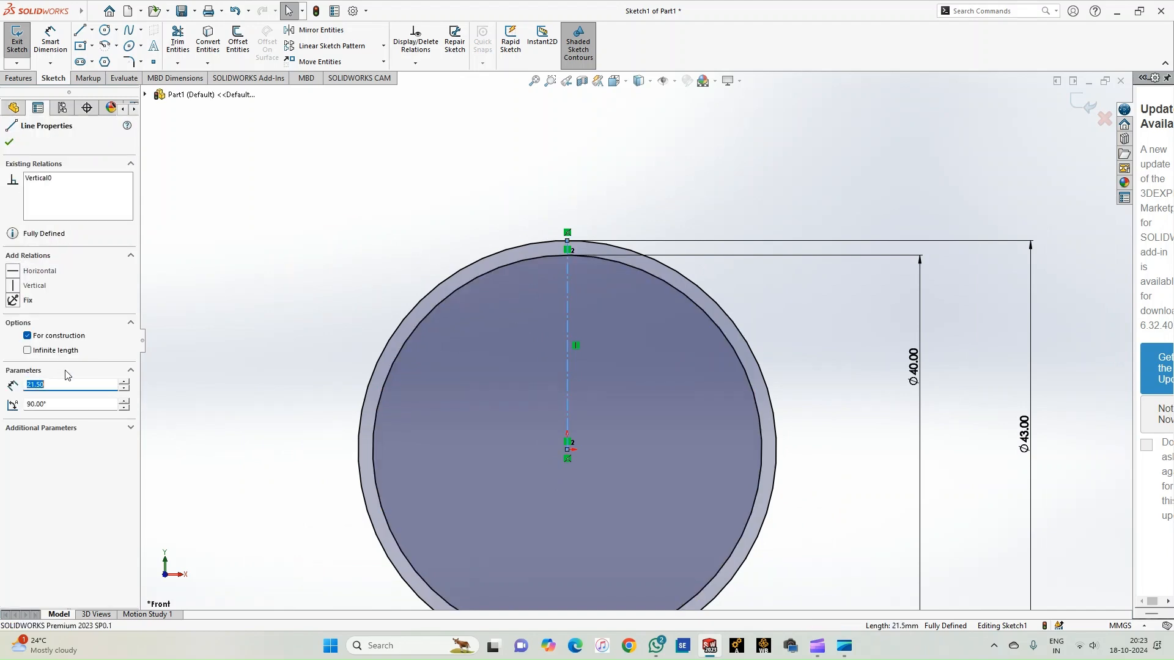
{"action": "left_click", "coordinate": [9, 143]}
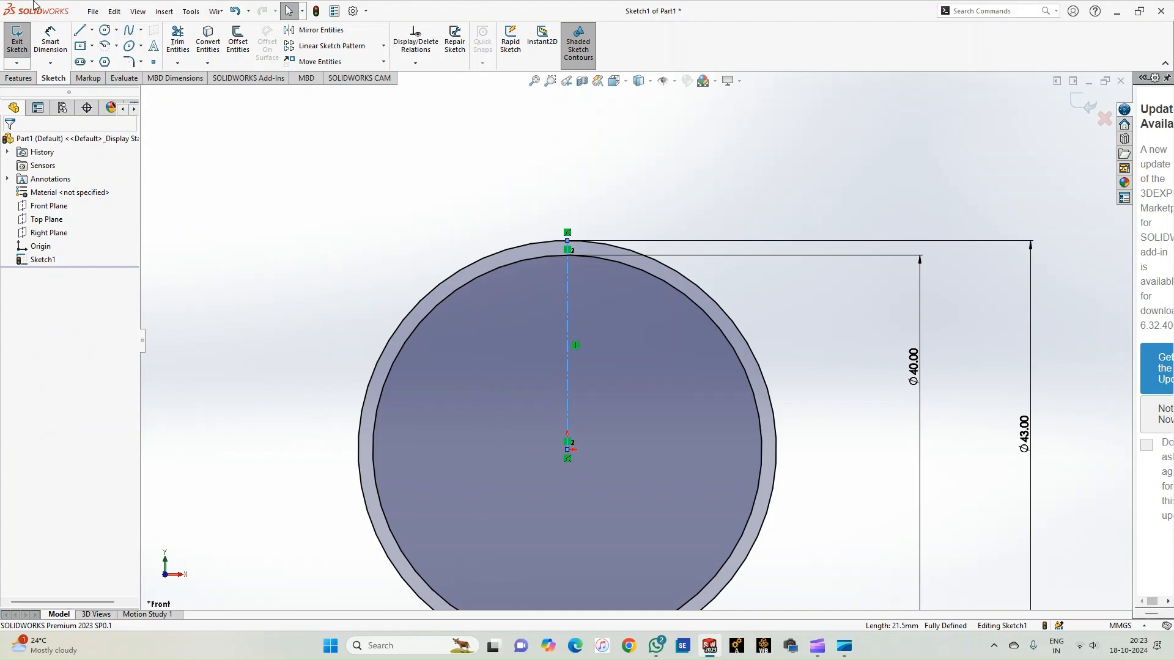
Sketch a slanted line about 10.16 mm long from the outer circle left of the centreline to the inner circle right of it.
{"action": "left_click", "coordinate": [79, 30]}
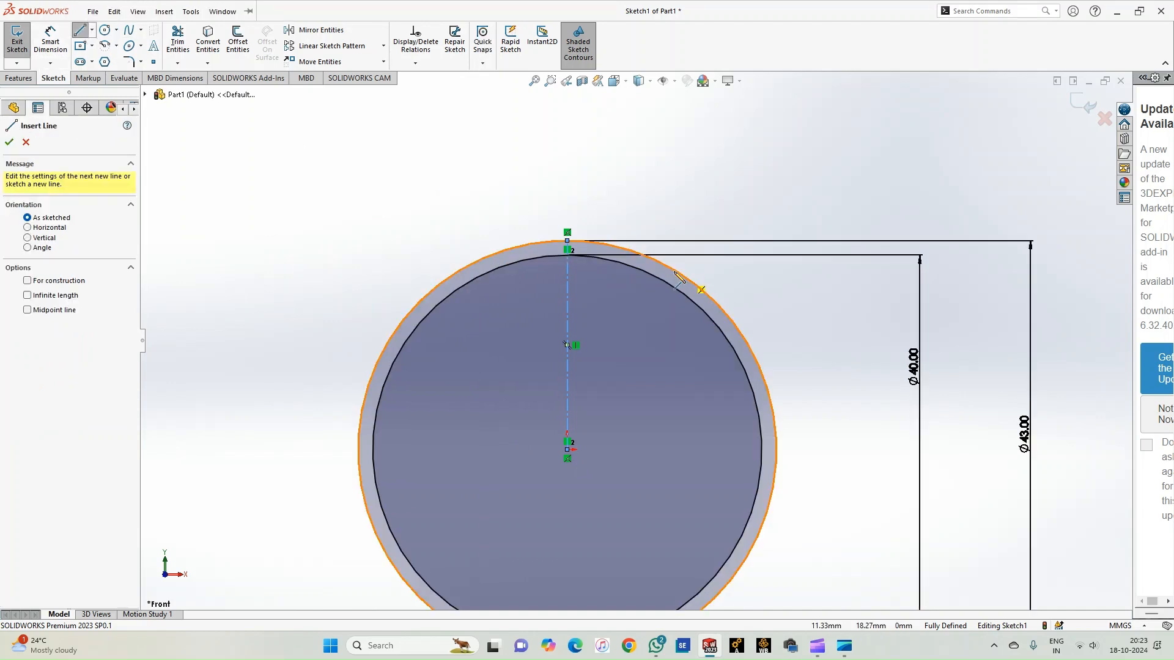
{"action": "scroll", "coordinate": [667, 269], "scroll_direction": "down", "scroll_amount": 5}
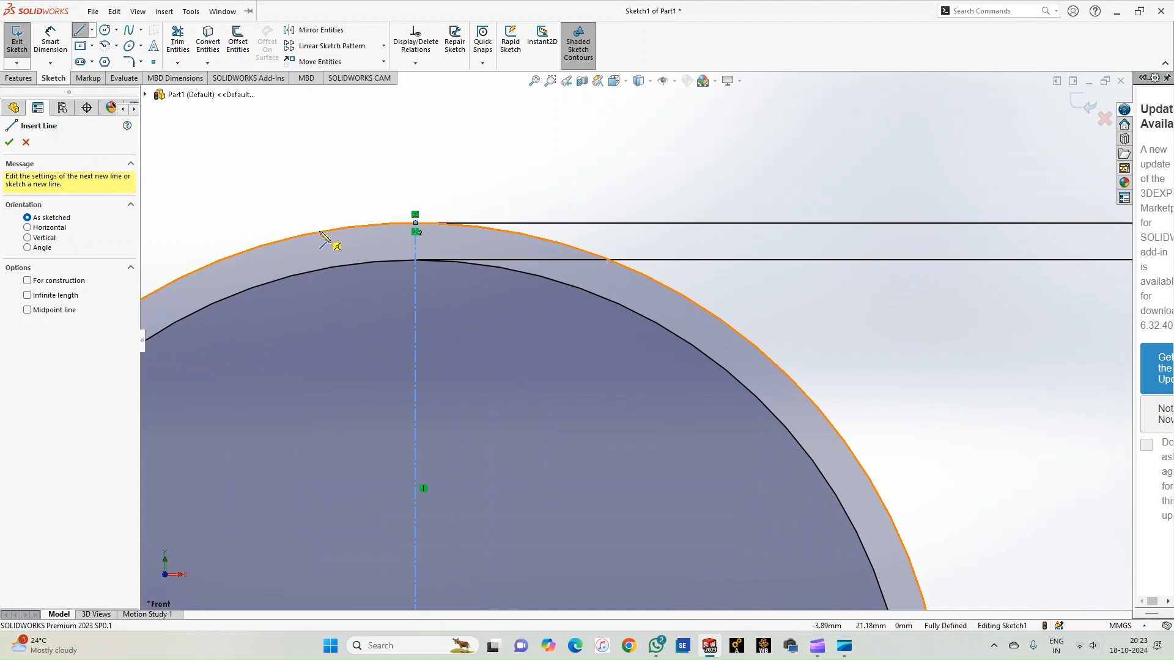
{"action": "left_click", "coordinate": [295, 237]}
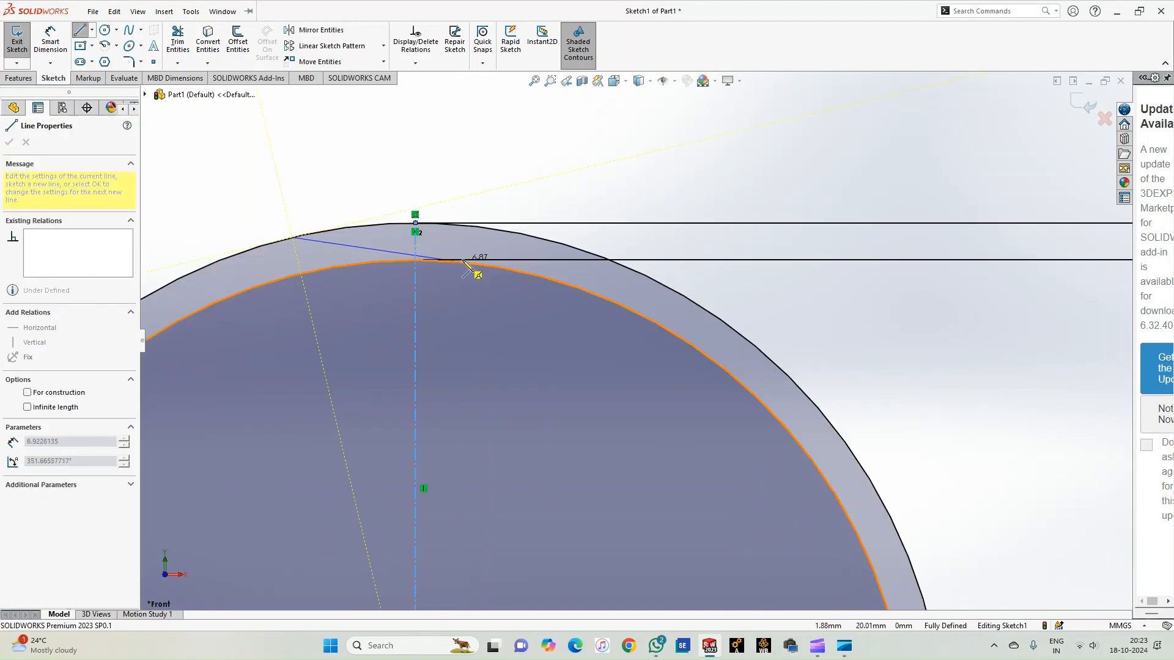
{"action": "left_click", "coordinate": [540, 276]}
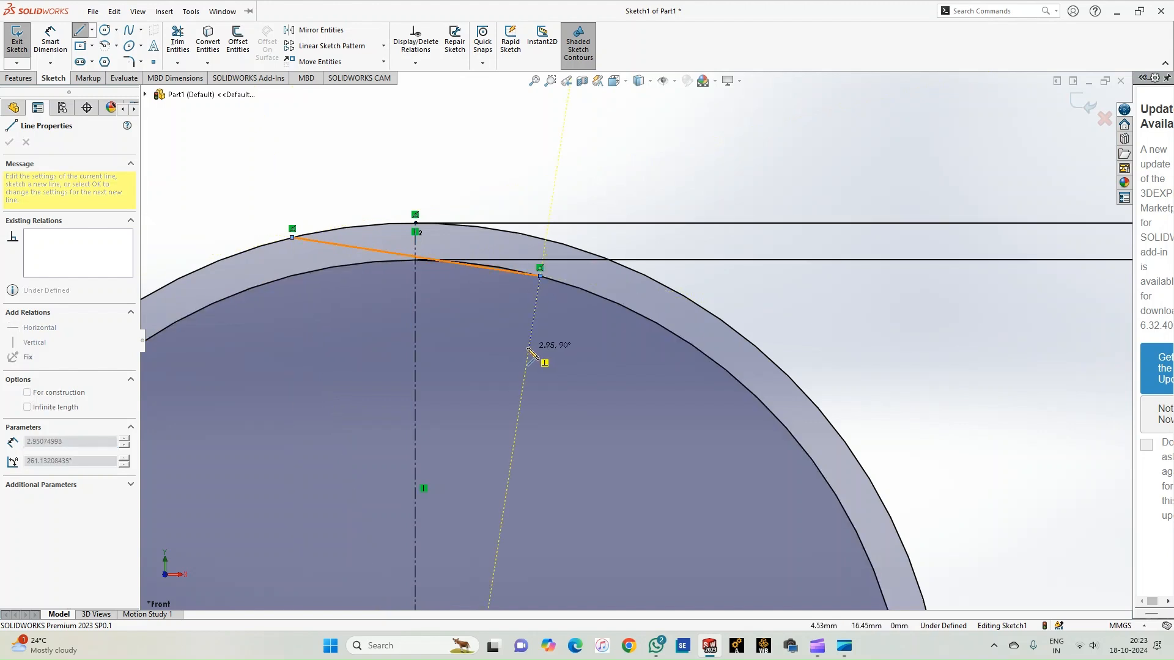
{"action": "key", "text": "Escape"}
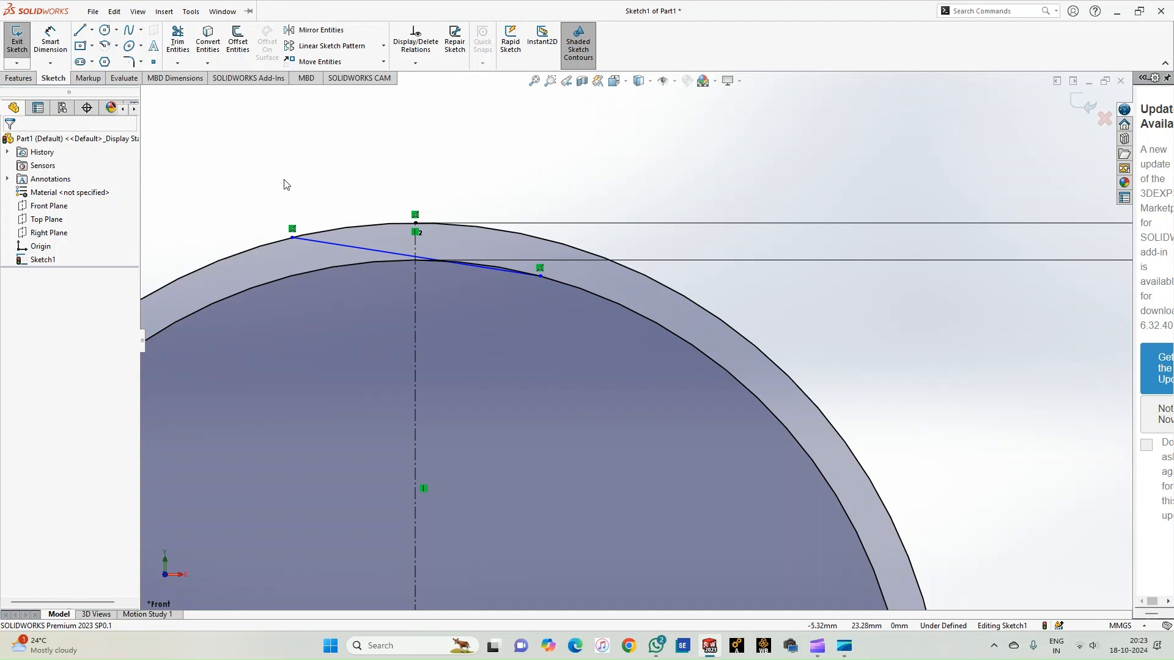
{"action": "right_click", "coordinate": [340, 245]}
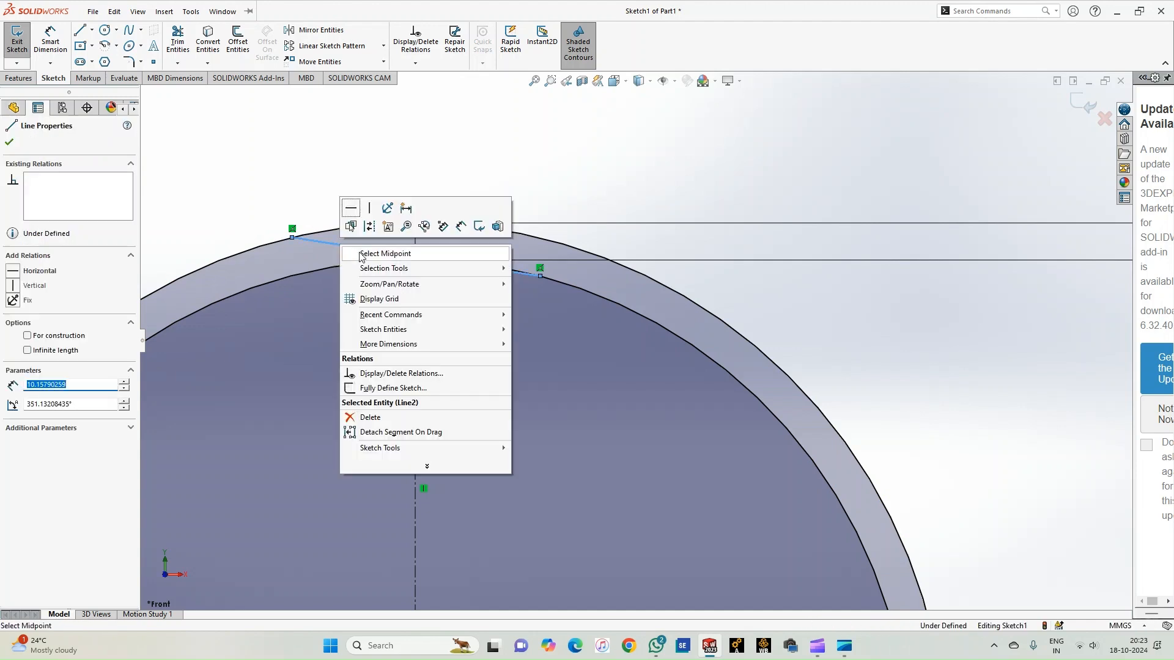
{"action": "left_click", "coordinate": [364, 254]}
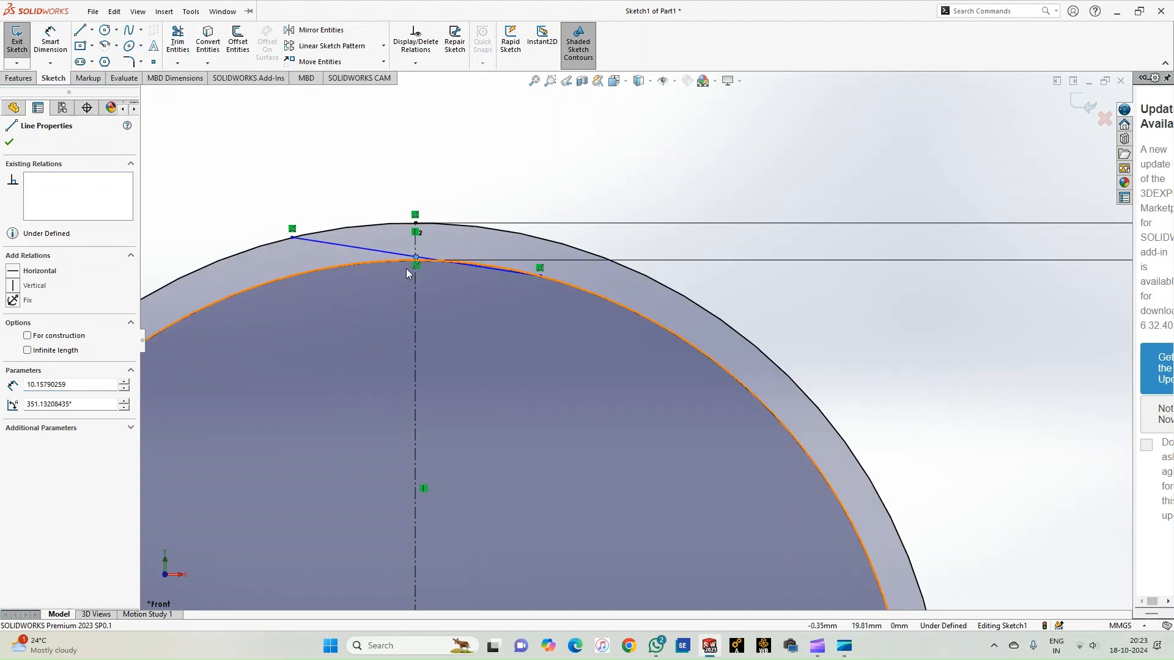
{"action": "scroll", "coordinate": [355, 248], "scroll_direction": "down", "scroll_amount": 5}
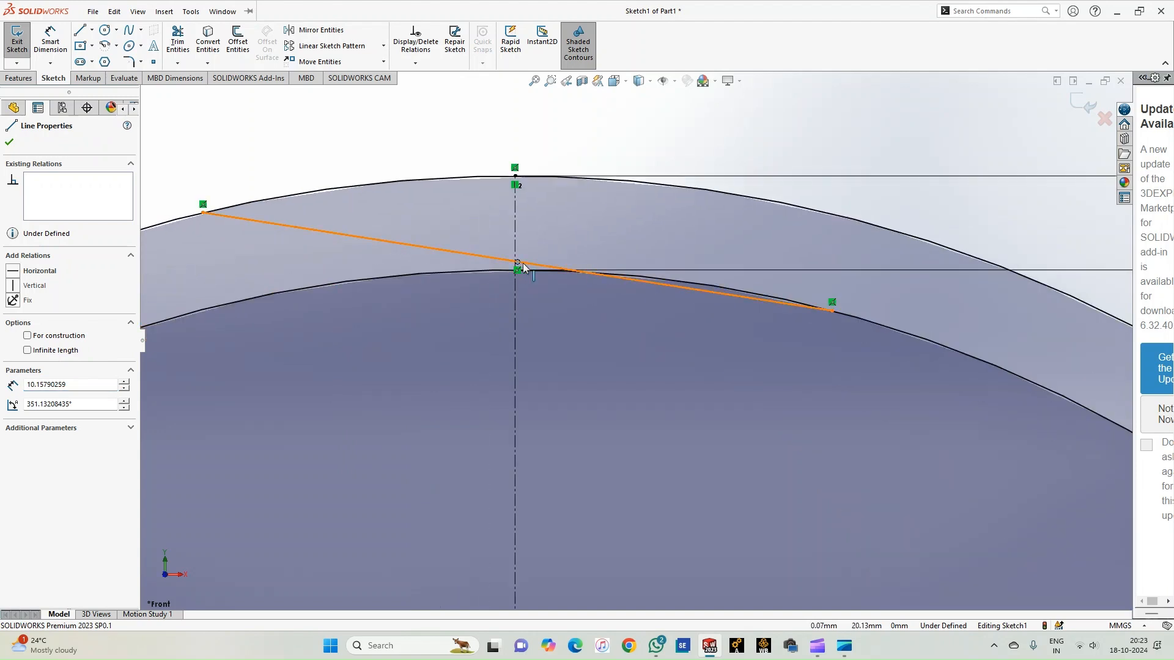
{"action": "scroll", "coordinate": [519, 267], "scroll_direction": "down", "scroll_amount": 3}
{"action": "left_click", "coordinate": [552, 287]}
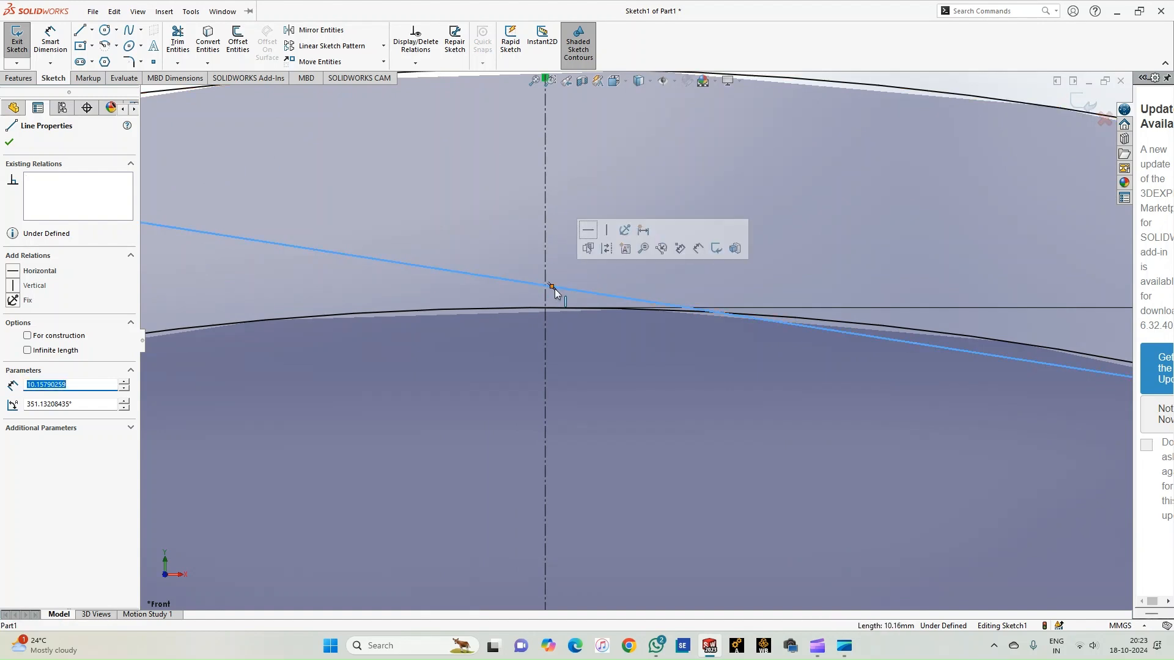
{"action": "left_click", "coordinate": [546, 211], "text": "ctrl"}
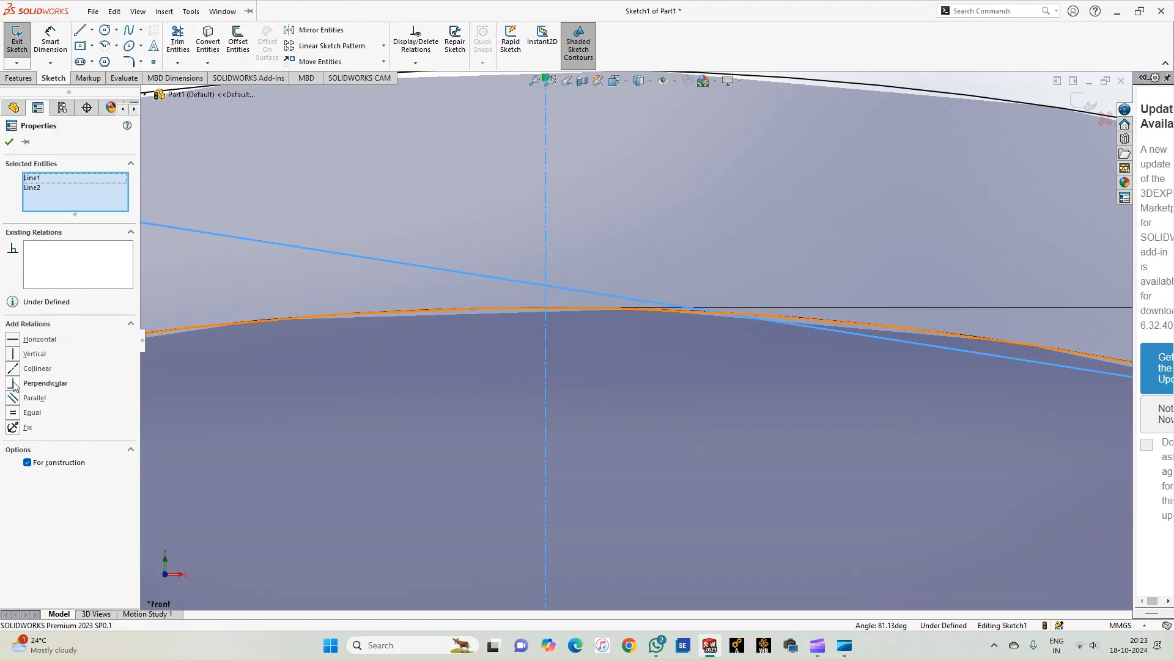
{"action": "left_click", "coordinate": [480, 275], "text": "ctrl"}
{"action": "left_click", "coordinate": [480, 275], "text": "ctrl"}
{"action": "left_click", "coordinate": [477, 275], "text": "ctrl"}
{"action": "left_click", "coordinate": [475, 275], "text": "ctrl"}
{"action": "left_click", "coordinate": [469, 289]}
{"action": "scroll", "coordinate": [470, 288], "scroll_direction": "up", "scroll_amount": 3}
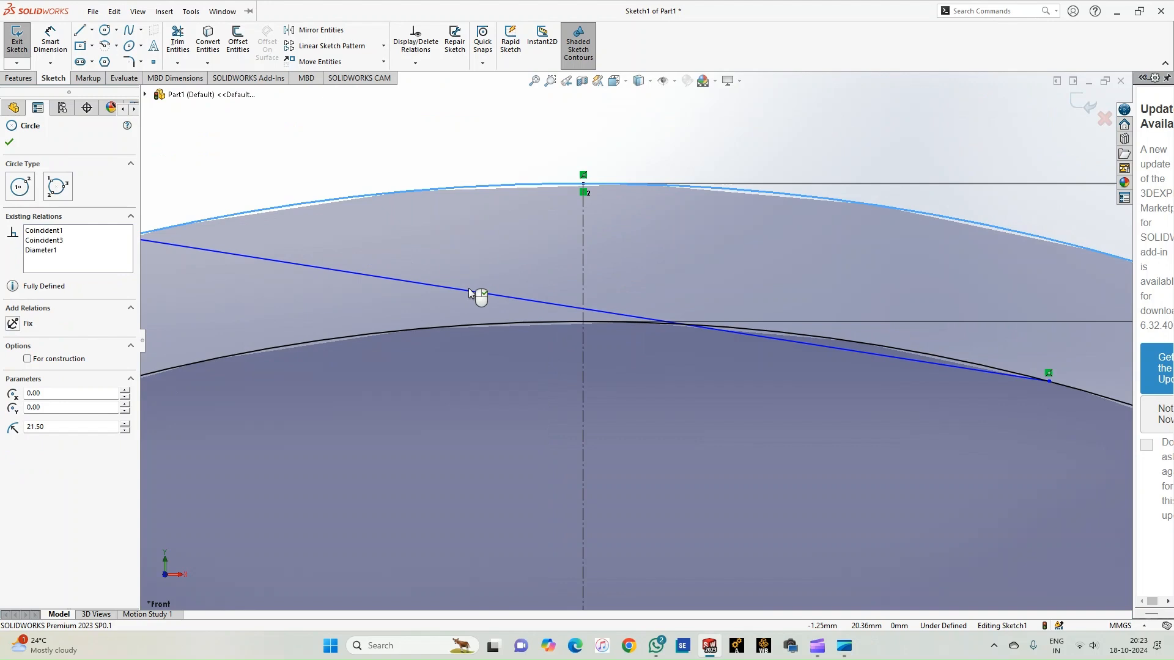
Make the slanted line's midpoint coincident with the vertical construction line.
{"action": "left_click", "coordinate": [469, 289]}
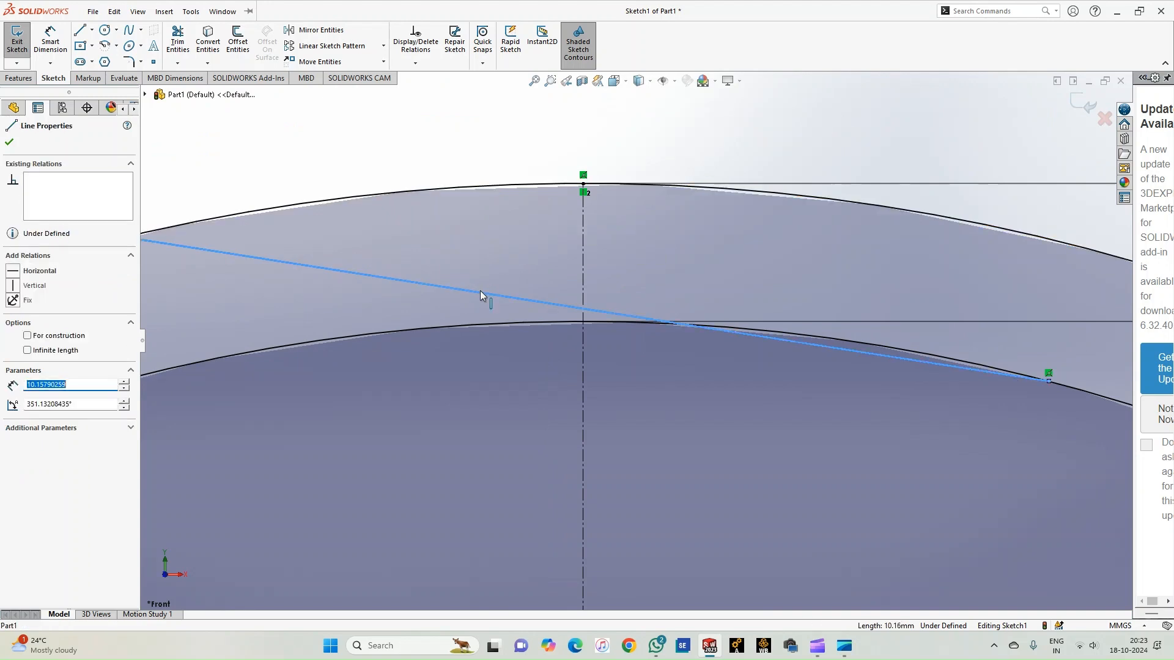
{"action": "right_click", "coordinate": [481, 295]}
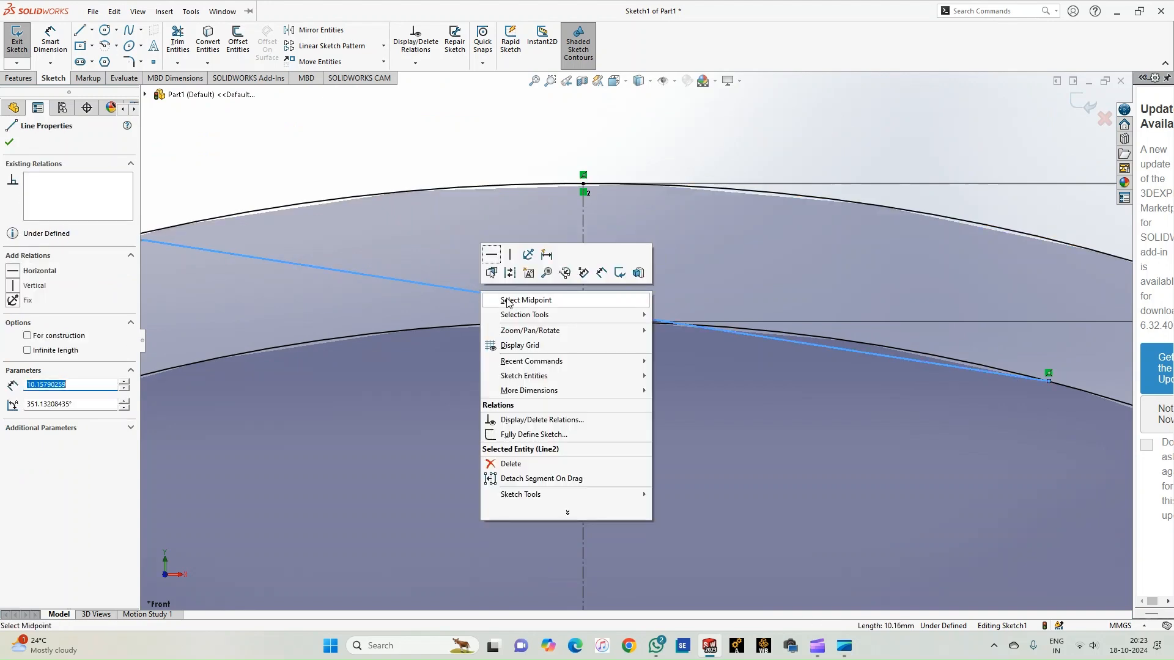
{"action": "left_click", "coordinate": [507, 300]}
{"action": "scroll", "coordinate": [605, 305], "scroll_direction": "up", "scroll_amount": 5}
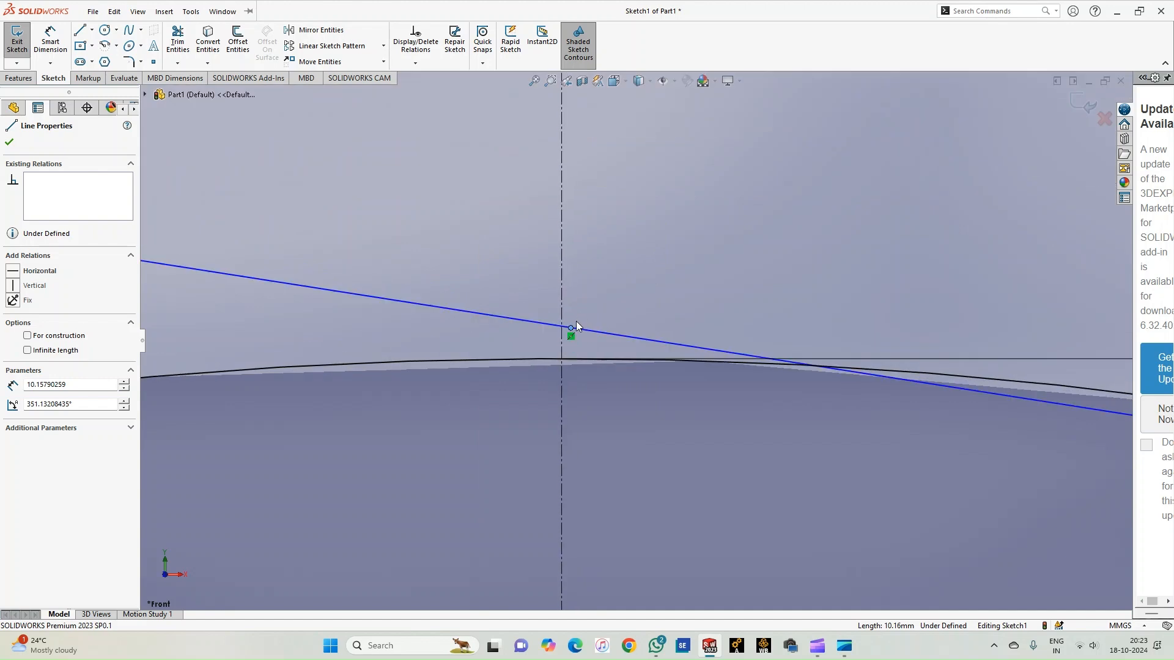
{"action": "left_click", "coordinate": [562, 258], "text": "ctrl"}
{"action": "left_click", "coordinate": [36, 354]}
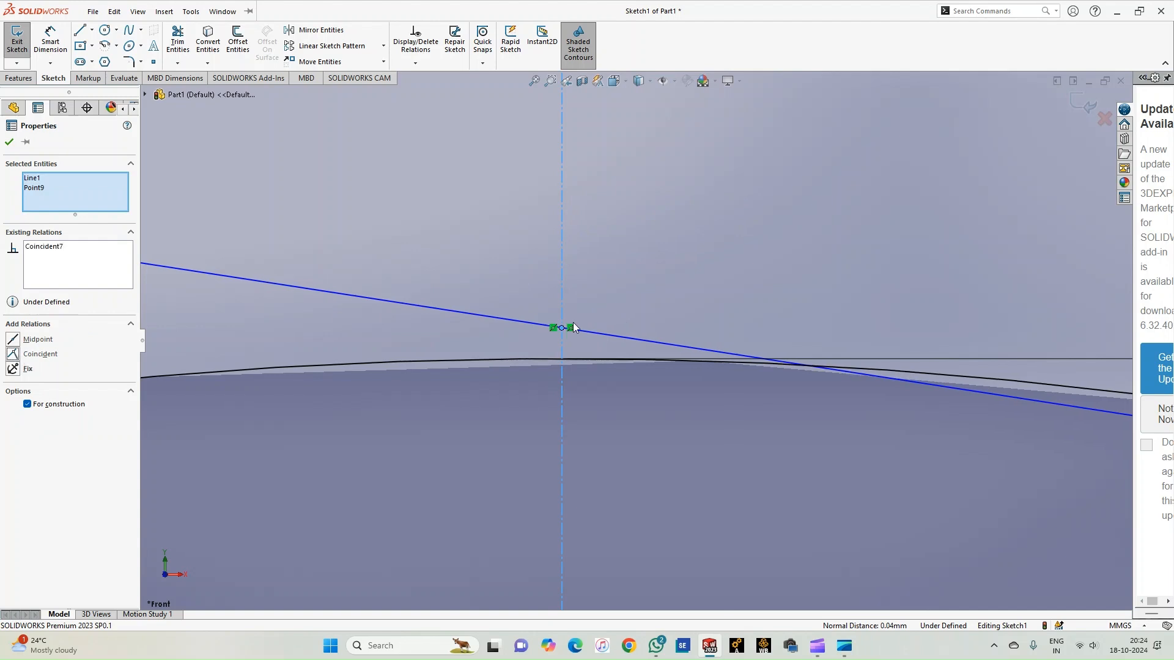
{"action": "scroll", "coordinate": [582, 370], "scroll_direction": "up", "scroll_amount": 2}
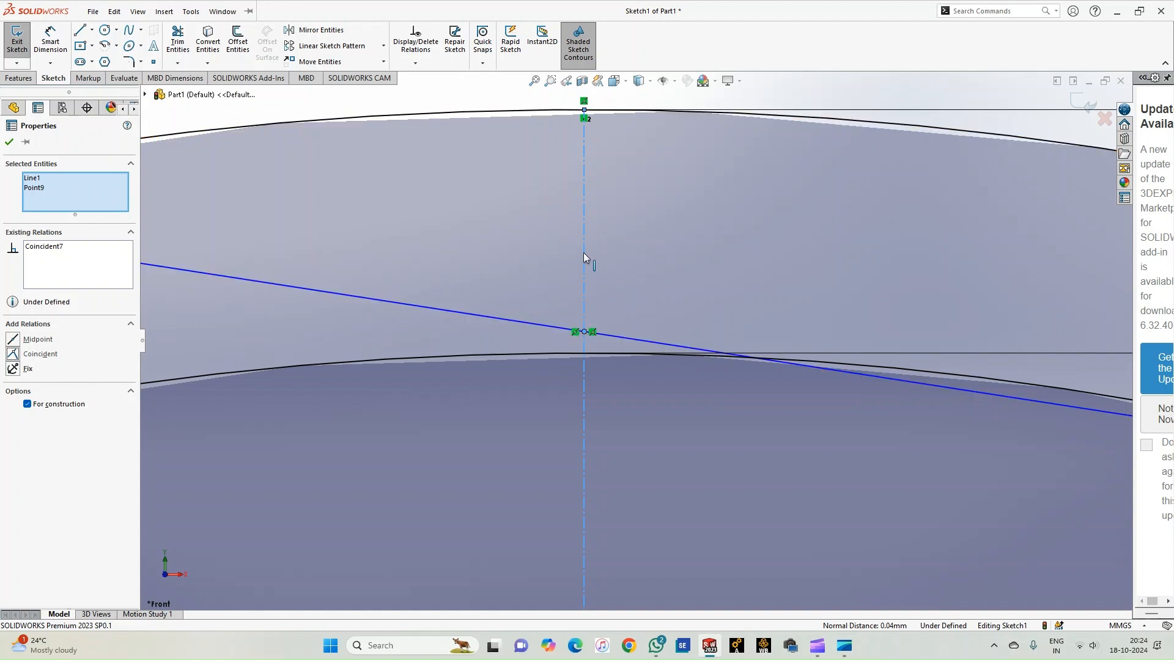
{"action": "scroll", "coordinate": [581, 256], "scroll_direction": "up", "scroll_amount": 2}
{"action": "scroll", "coordinate": [581, 257], "scroll_direction": "up", "scroll_amount": 6}
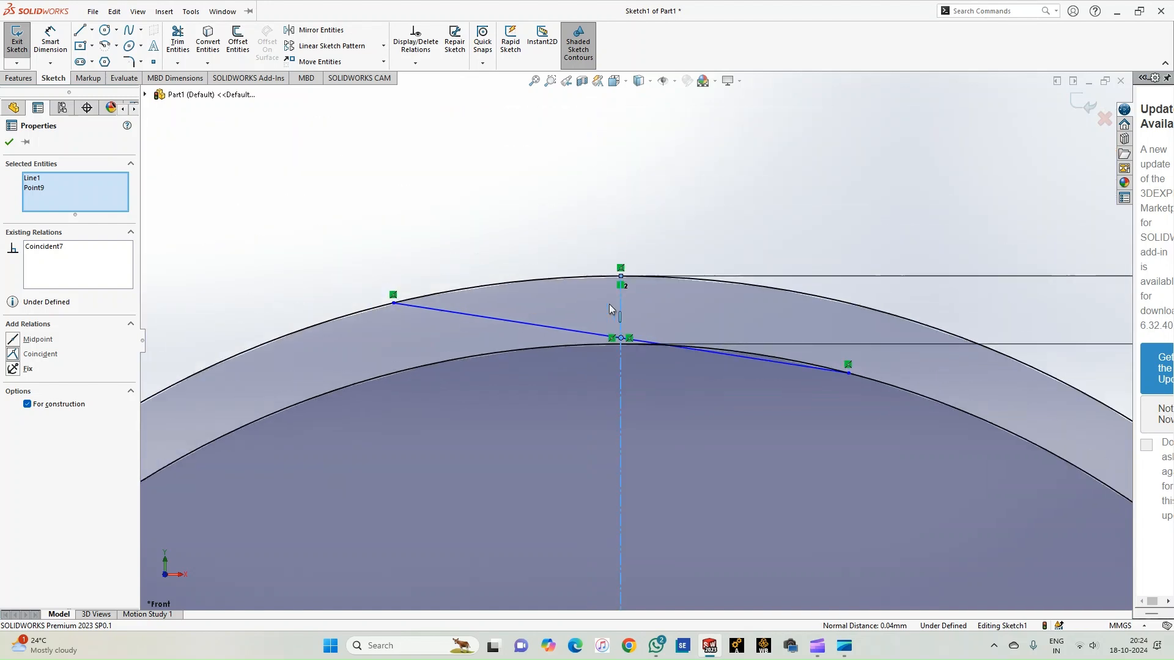
Dimension the angle between the slanted line and the vertical construction line as 45 degrees.
{"action": "scroll", "coordinate": [645, 437], "scroll_direction": "down", "scroll_amount": 4}
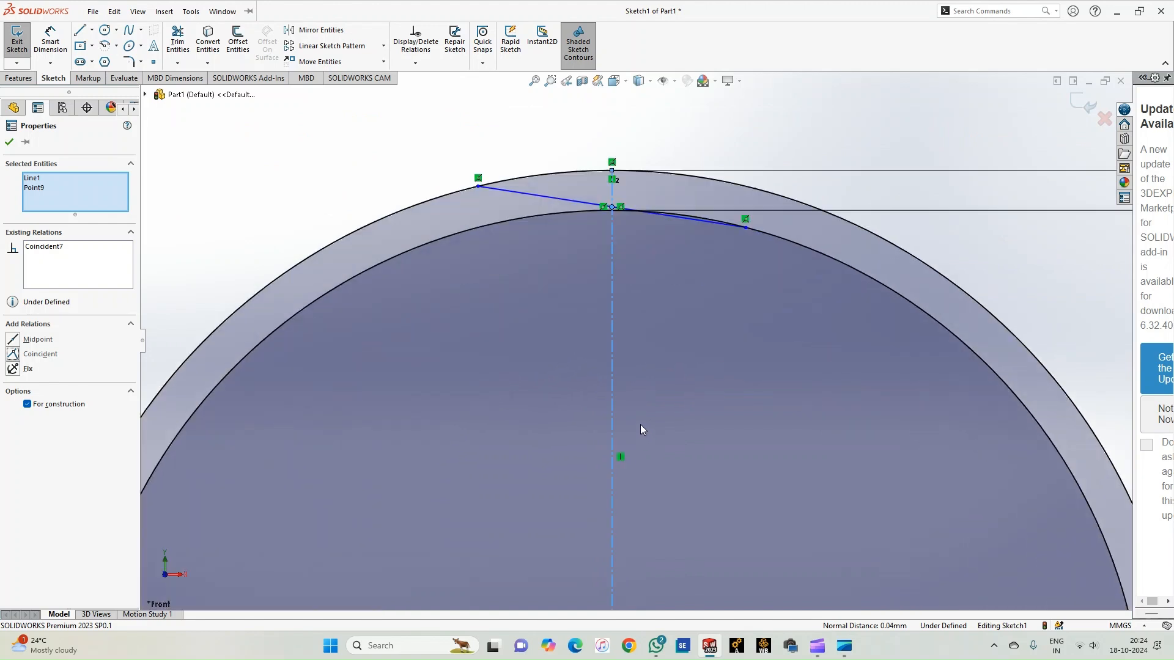
{"action": "scroll", "coordinate": [651, 211], "scroll_direction": "down", "scroll_amount": 4}
{"action": "scroll", "coordinate": [652, 211], "scroll_direction": "down", "scroll_amount": 2}
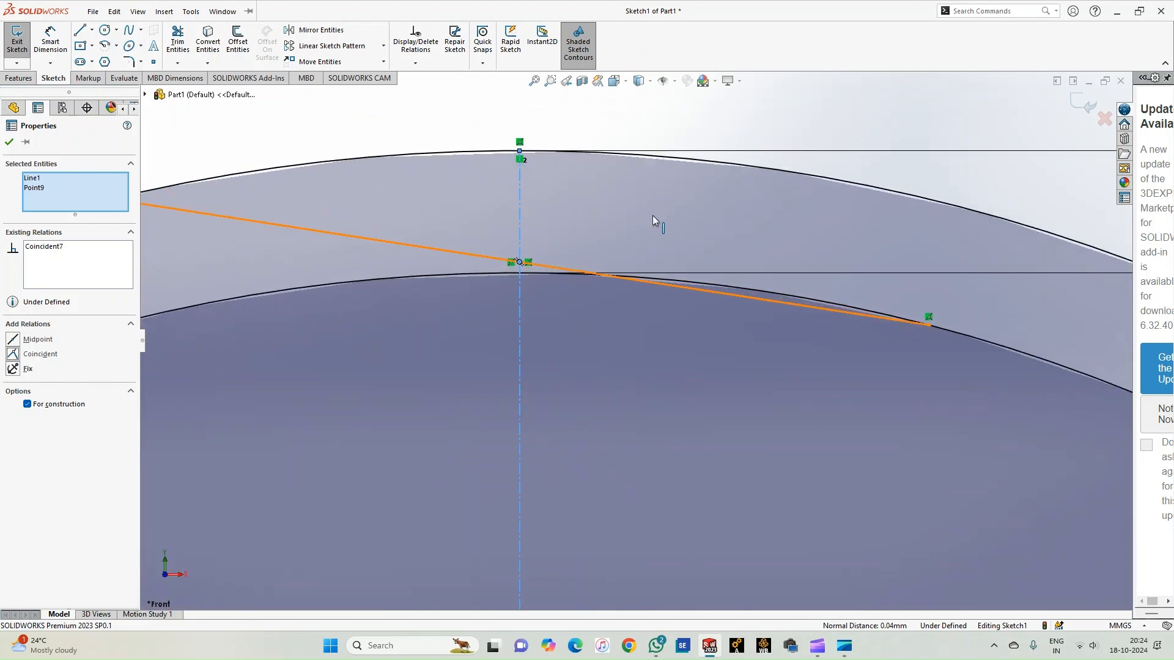
{"action": "left_click", "coordinate": [50, 40]}
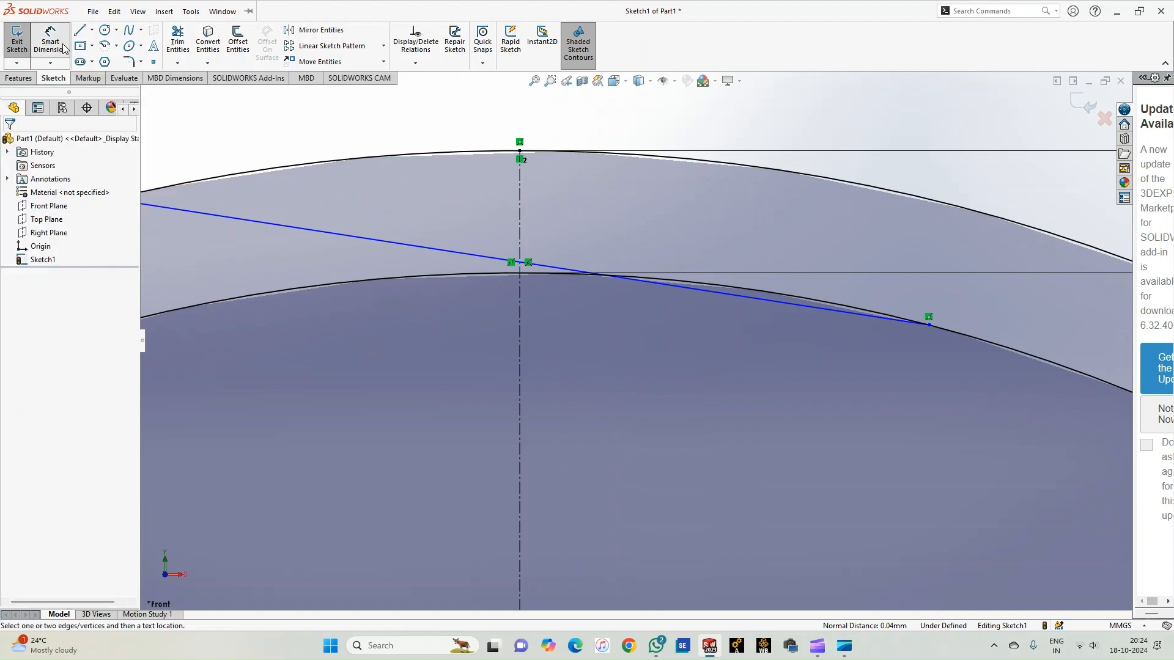
{"action": "left_click", "coordinate": [558, 273]}
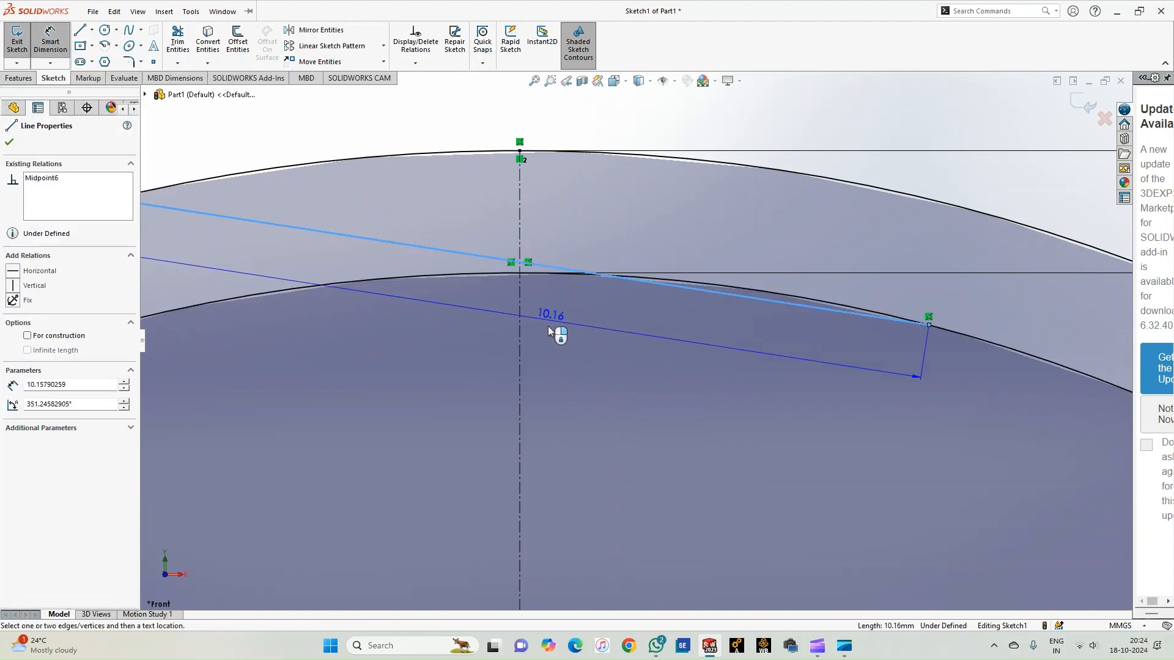
{"action": "left_click", "coordinate": [519, 347]}
{"action": "left_click", "coordinate": [609, 354]}
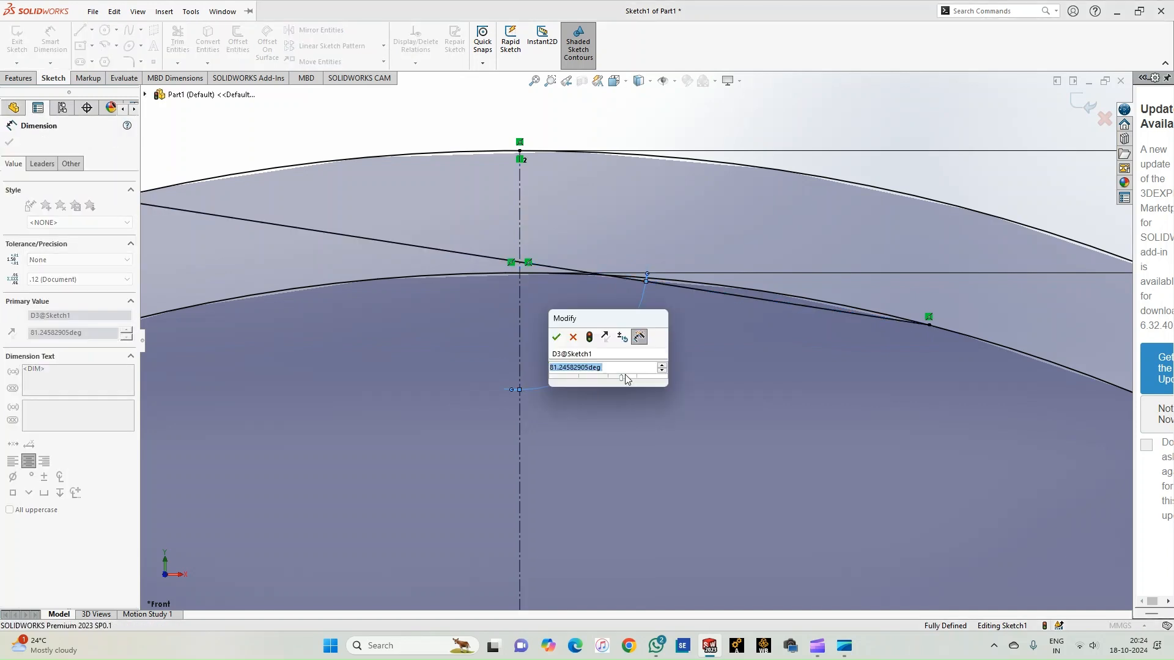
{"action": "type", "text": "45"}
{"action": "key", "text": "Return"}
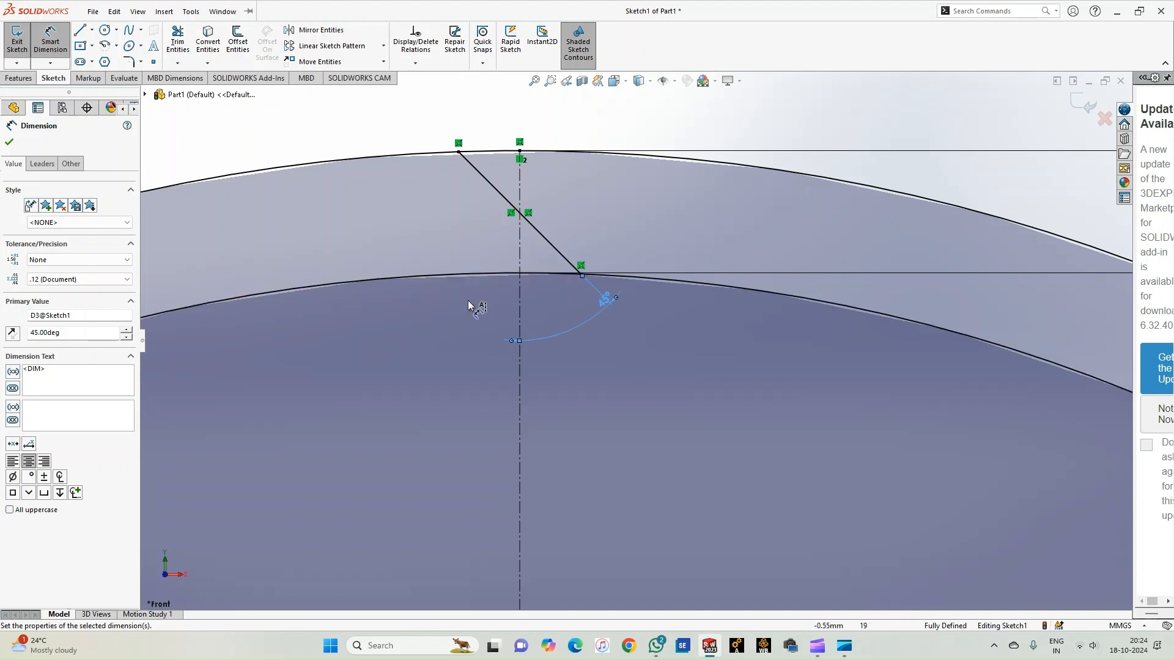
{"action": "left_click", "coordinate": [11, 142]}
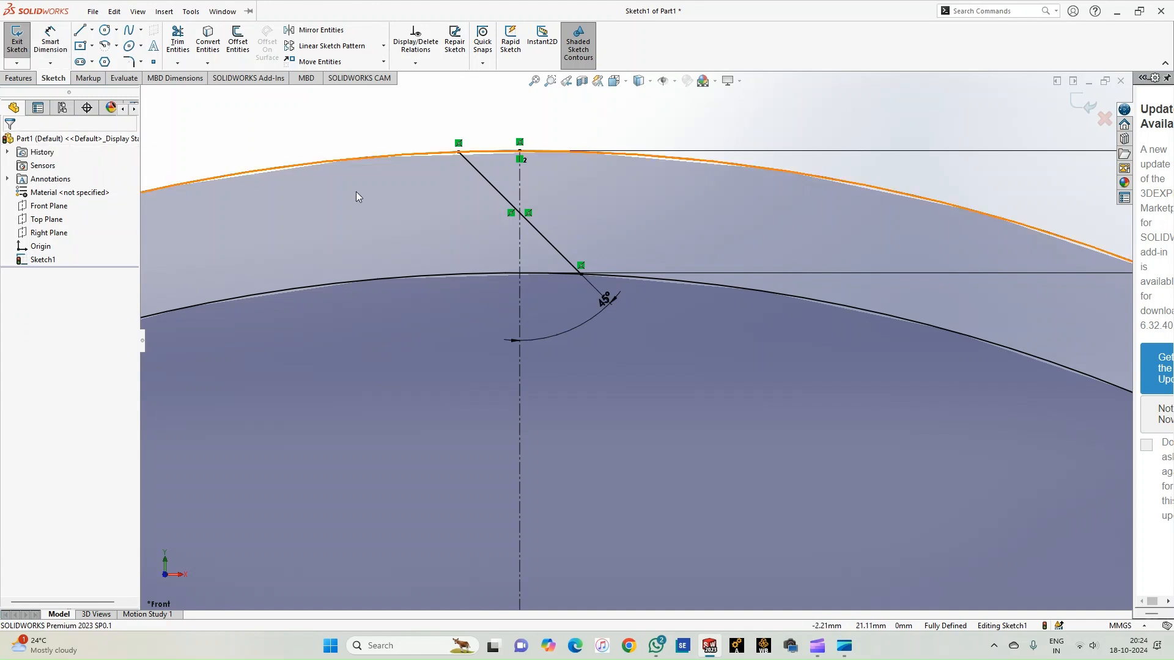
Sketch a second slanted line about 2.29 mm long from the outer circle to the inner circle, right of the first one.
{"action": "scroll", "coordinate": [429, 251], "scroll_direction": "up", "scroll_amount": 3}
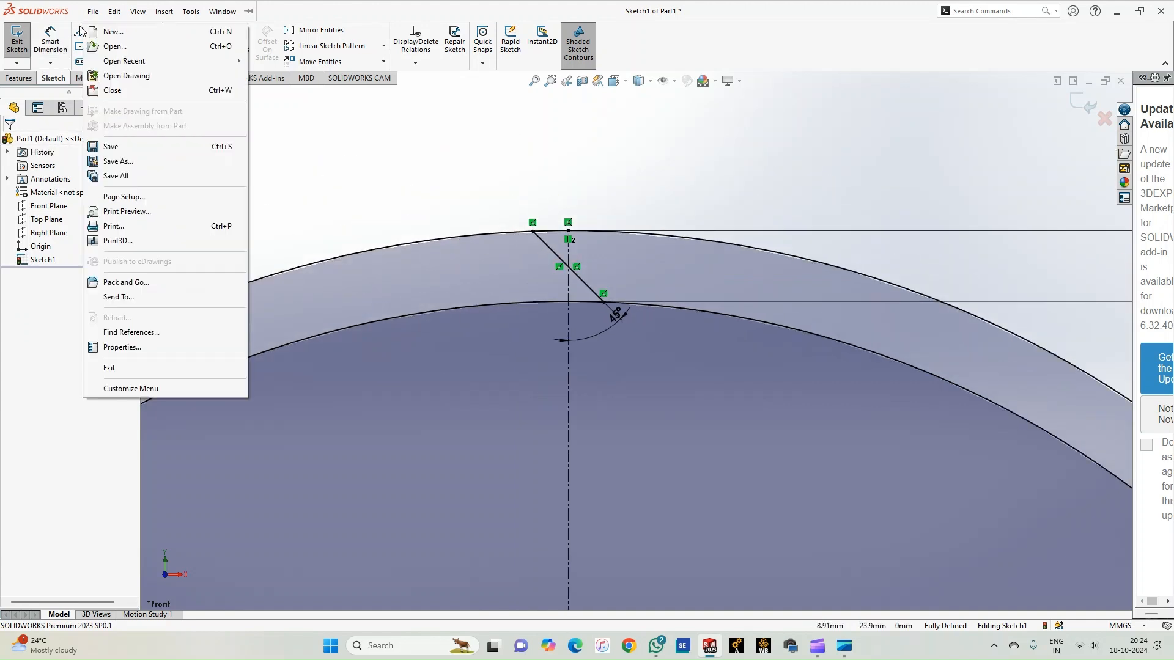
{"action": "left_click", "coordinate": [80, 29]}
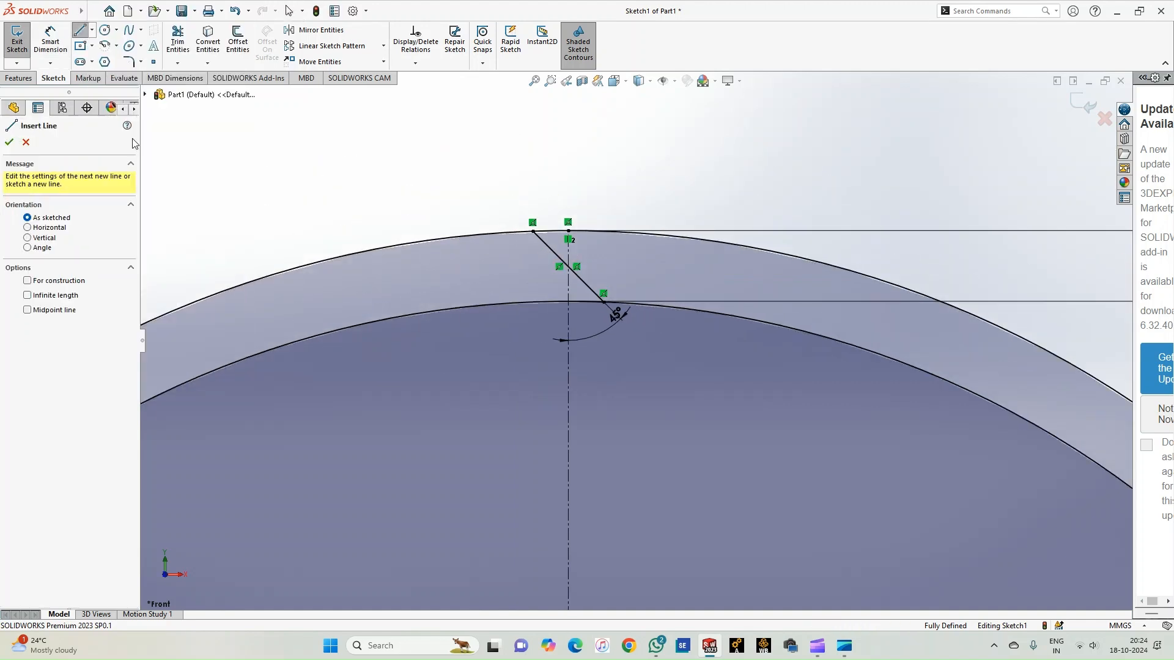
{"action": "left_click", "coordinate": [653, 234]}
{"action": "left_click", "coordinate": [726, 314]}
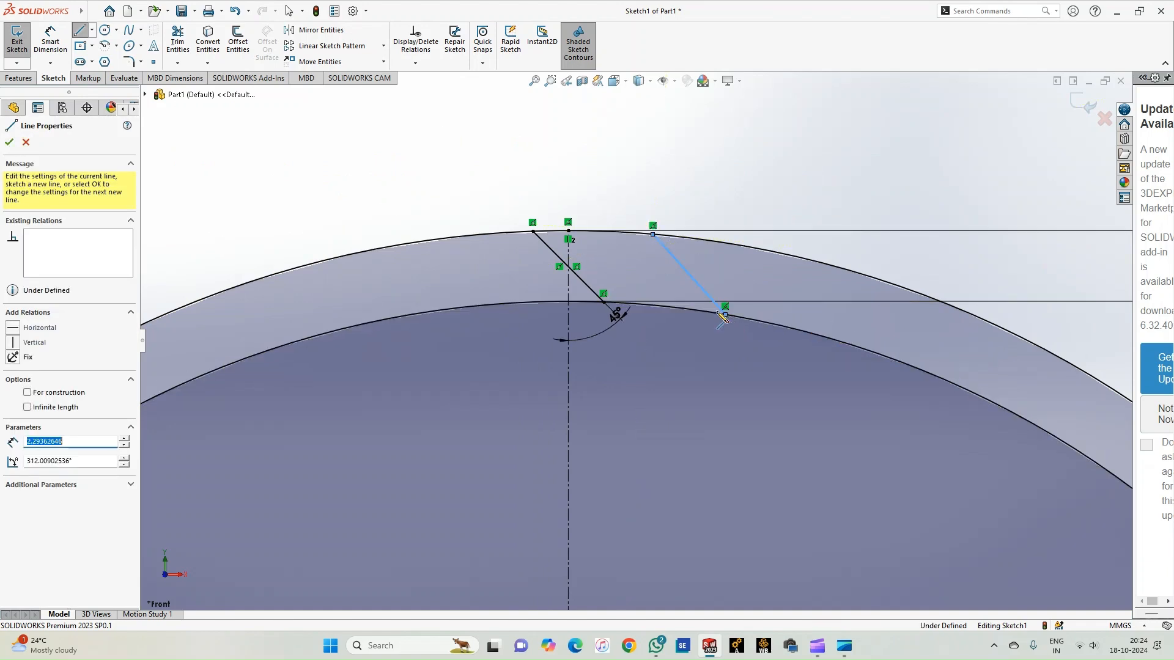
{"action": "key", "text": "Escape"}
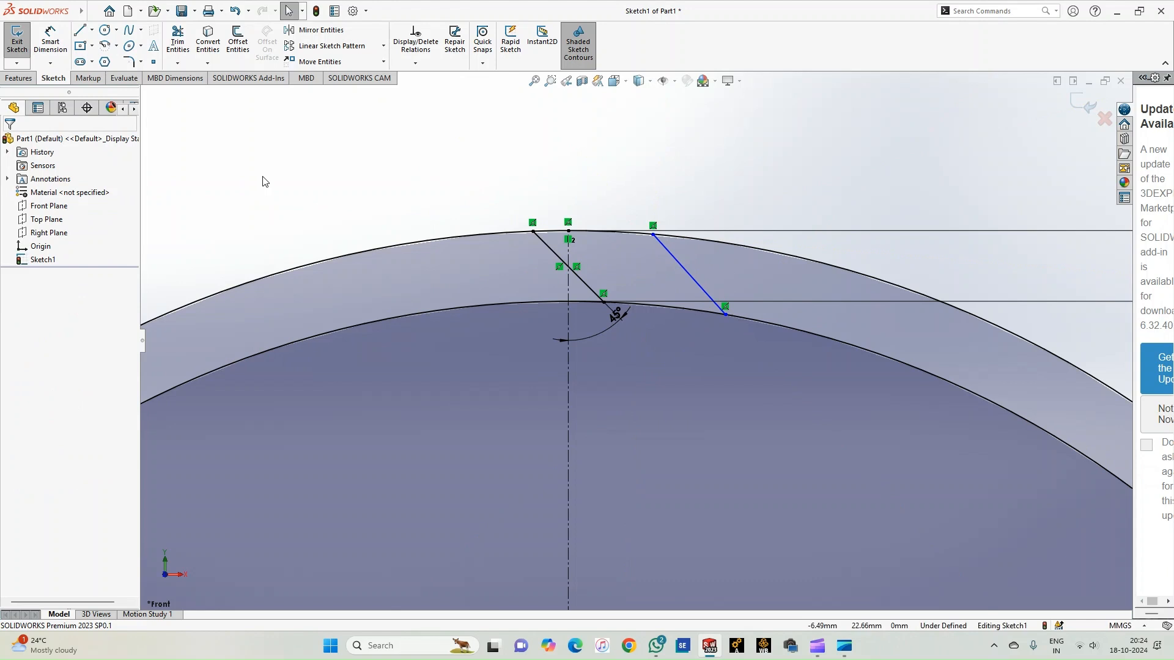
Make the second slanted line parallel to the first one.
{"action": "left_click", "coordinate": [668, 254]}
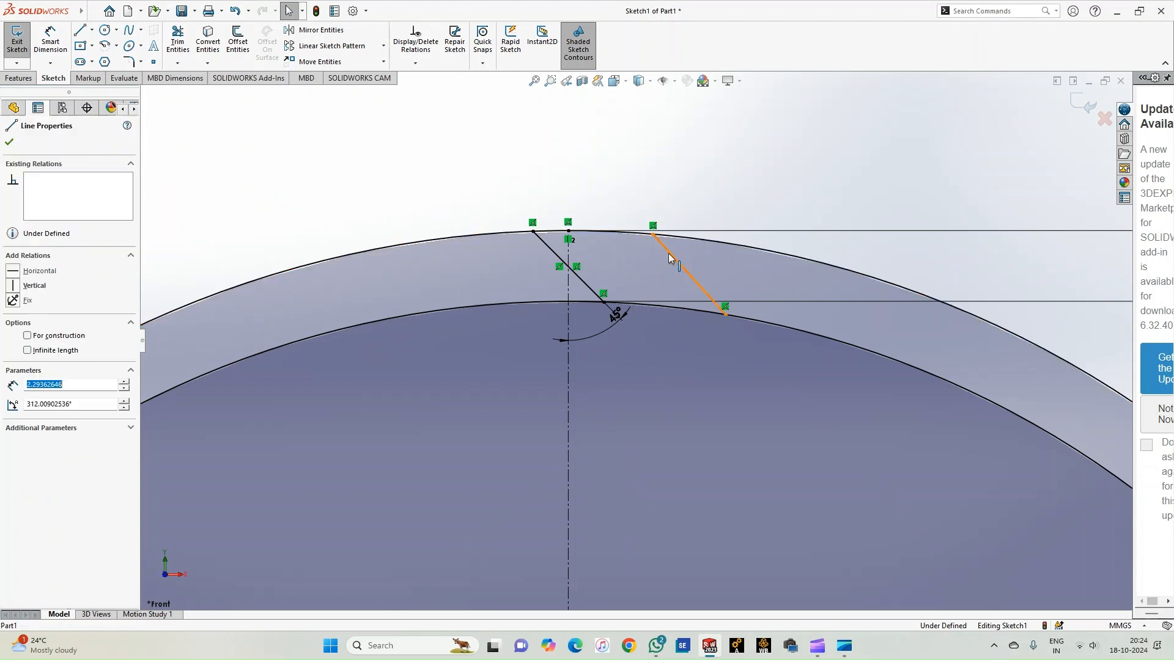
{"action": "left_click", "coordinate": [549, 251], "text": "ctrl"}
{"action": "left_click", "coordinate": [23, 398]}
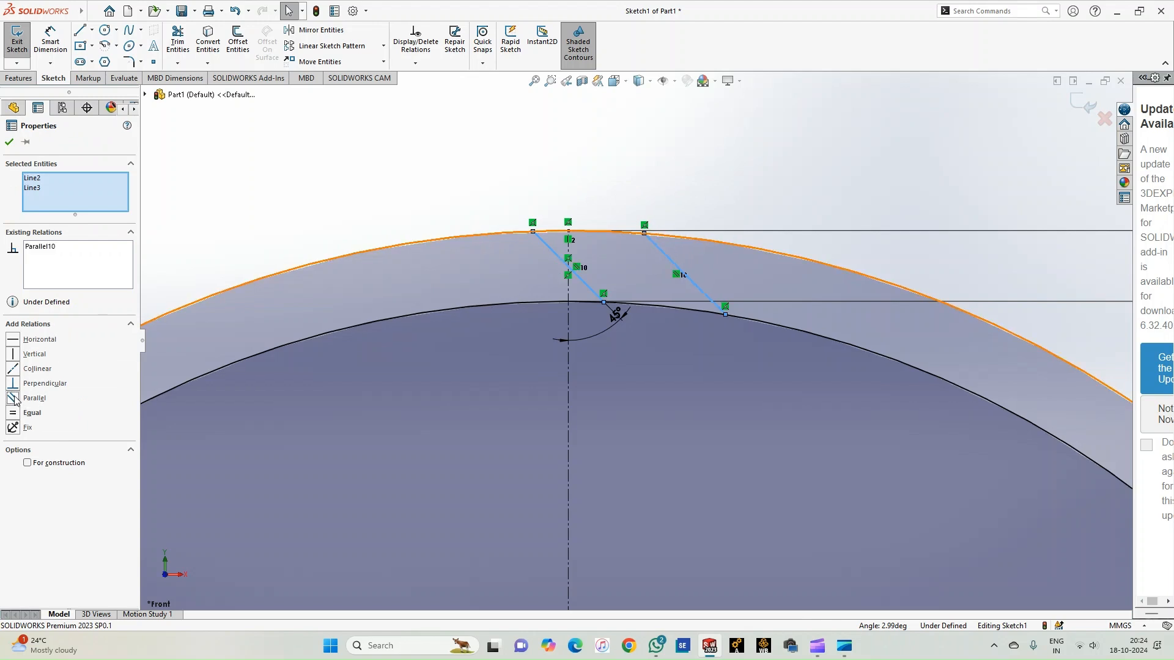
{"action": "left_click", "coordinate": [306, 177]}
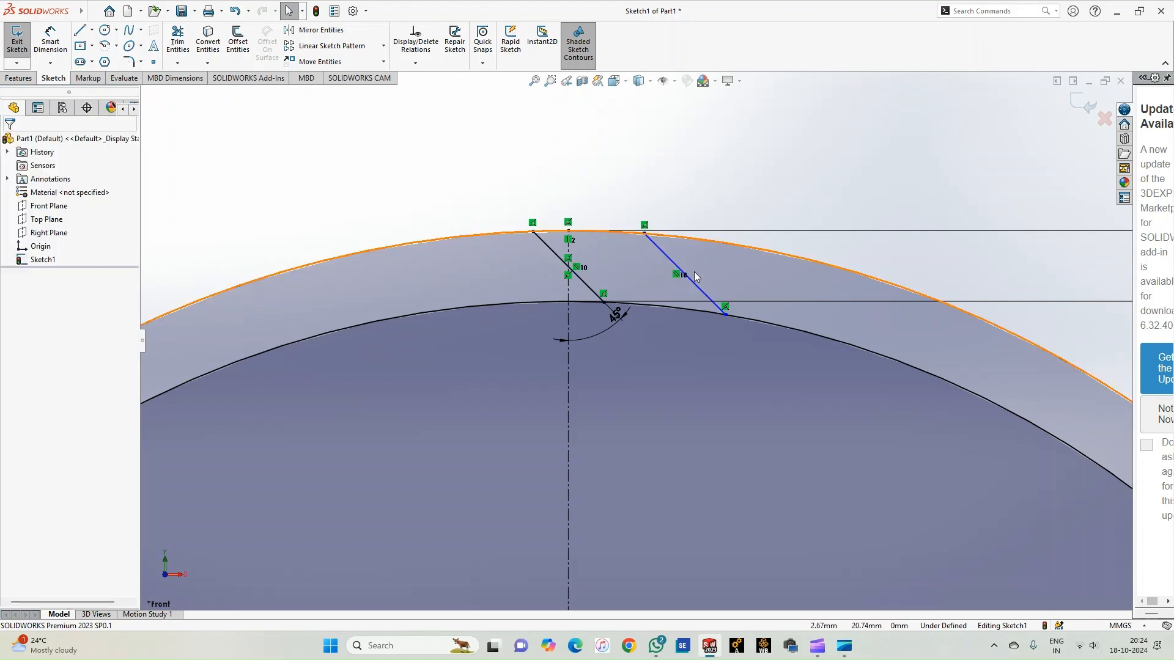
Dimension the perpendicular distance between the two parallel slanted lines as 1 mm.
{"action": "scroll", "coordinate": [667, 251], "scroll_direction": "down", "scroll_amount": 2}
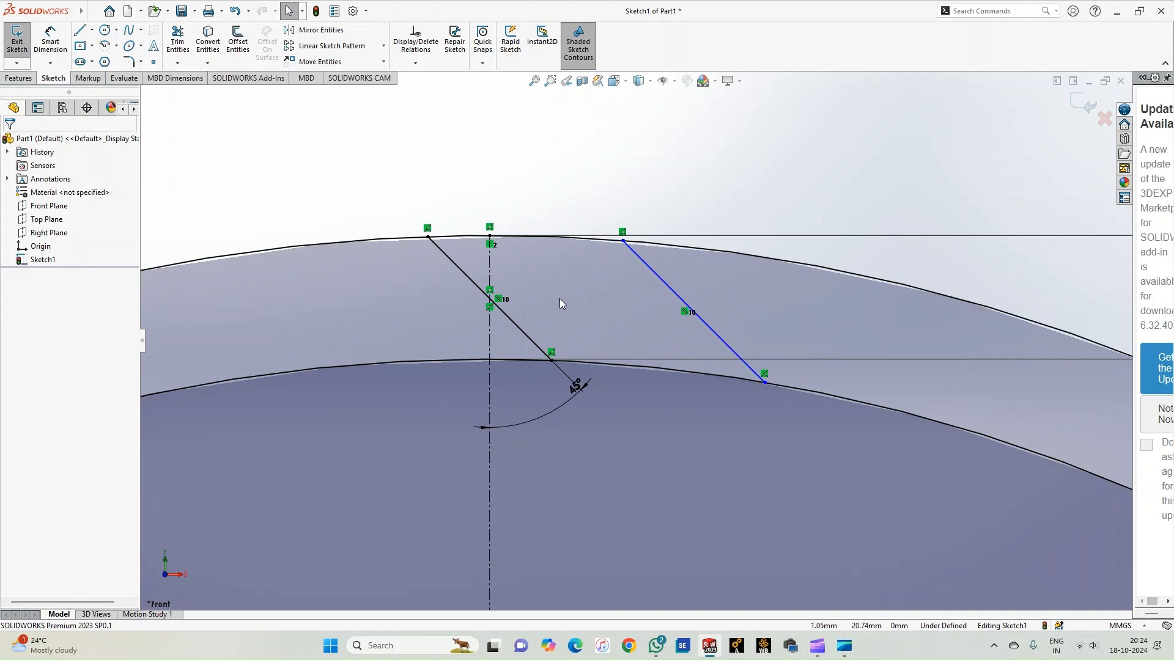
{"action": "left_click", "coordinate": [63, 57]}
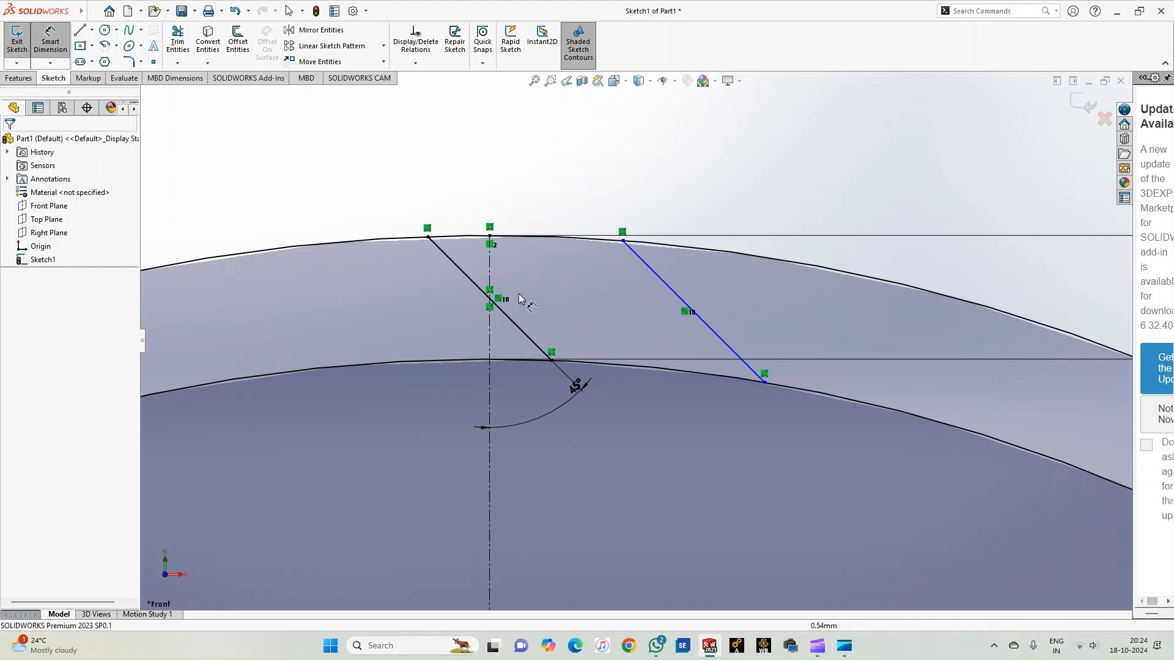
{"action": "left_click", "coordinate": [458, 267]}
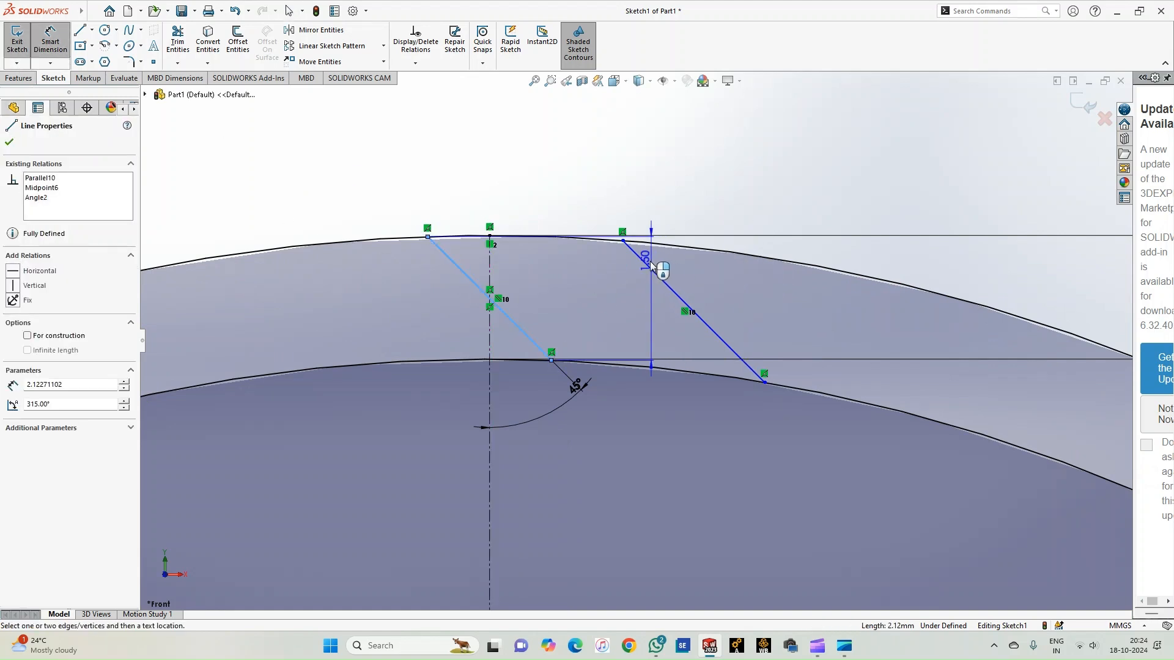
{"action": "left_click", "coordinate": [639, 257]}
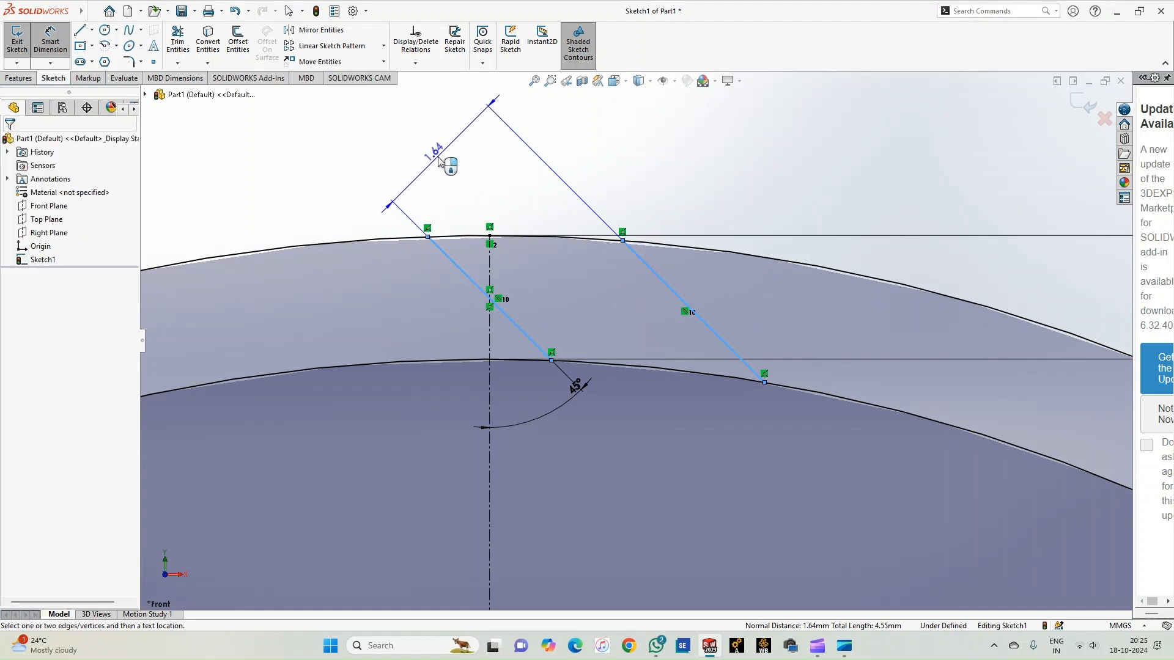
{"action": "left_click", "coordinate": [429, 171]}
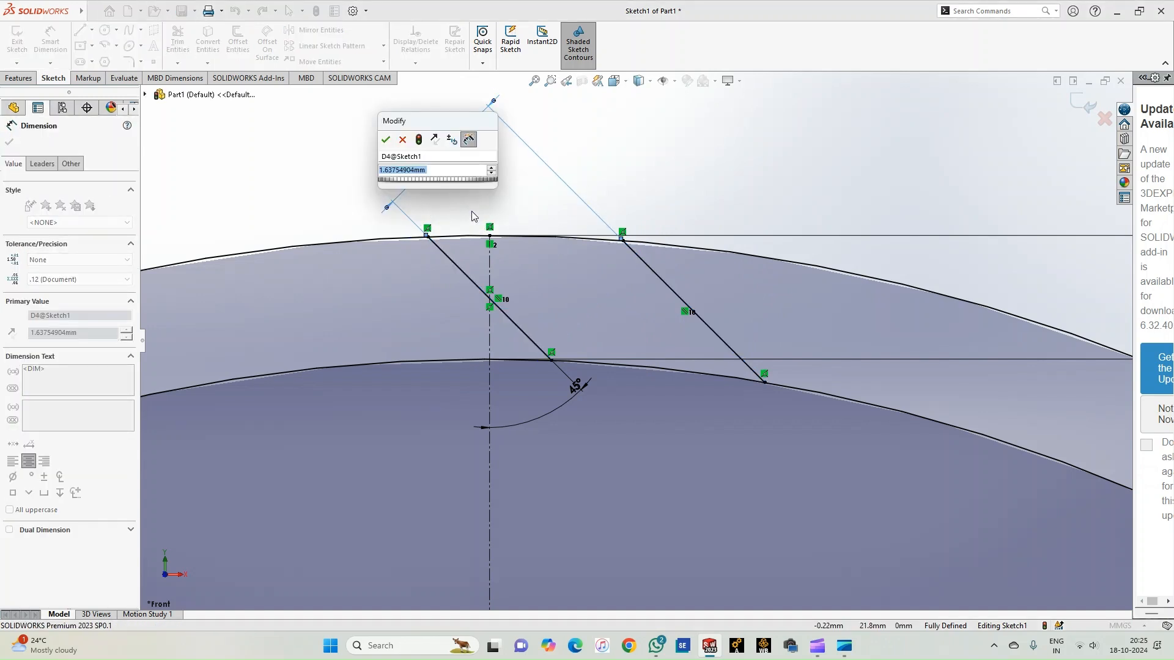
{"action": "type", "text": "1"}
{"action": "key", "text": "Return"}
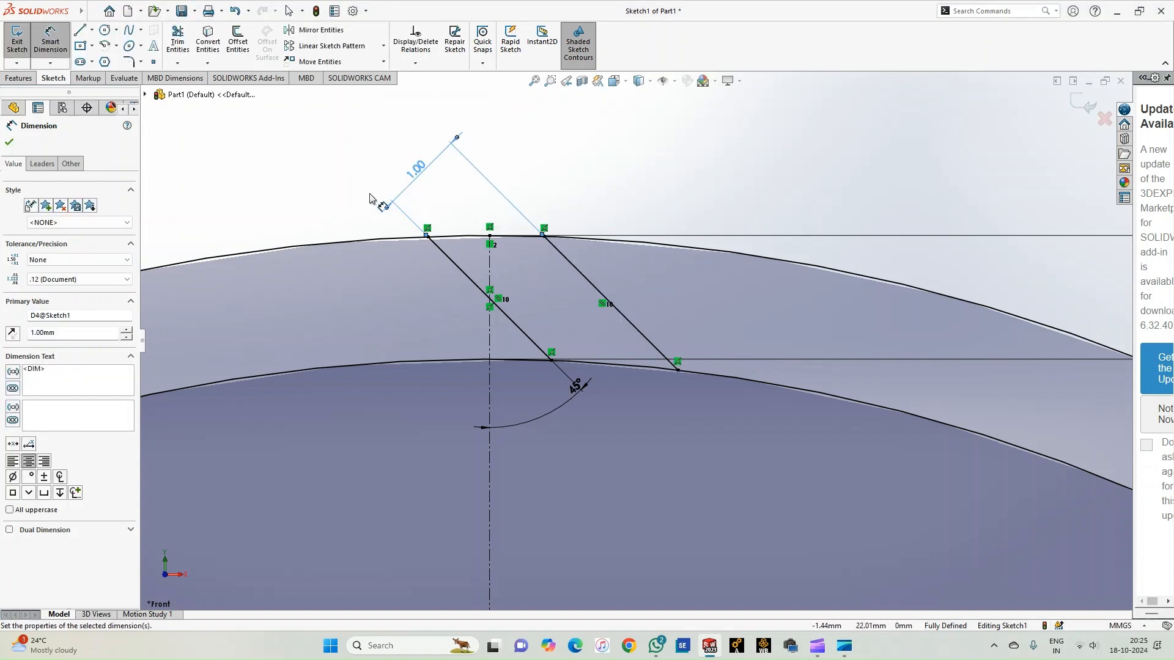
{"action": "left_click", "coordinate": [349, 194]}
Trim the inner circle between the slanted lines and the outer circle from the centreline to the right slanted line, and exit the sketch.
{"action": "scroll", "coordinate": [356, 249], "scroll_direction": "up", "scroll_amount": 3}
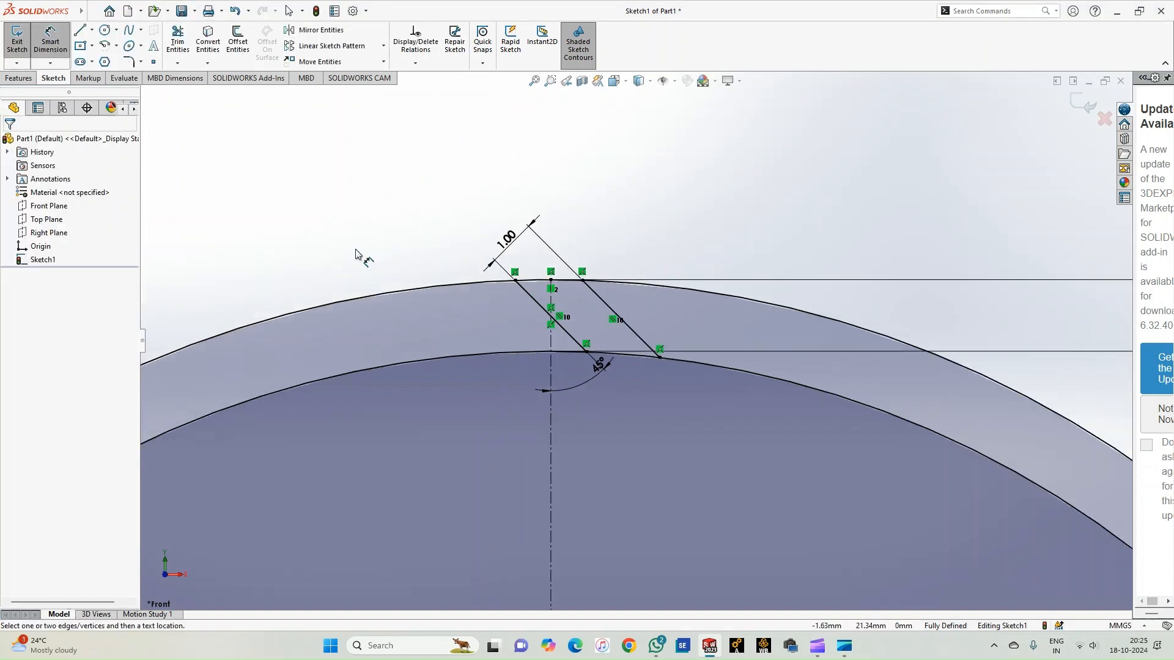
{"action": "scroll", "coordinate": [356, 250], "scroll_direction": "up", "scroll_amount": 1}
{"action": "scroll", "coordinate": [356, 249], "scroll_direction": "down", "scroll_amount": 4}
{"action": "scroll", "coordinate": [487, 295], "scroll_direction": "up", "scroll_amount": 2}
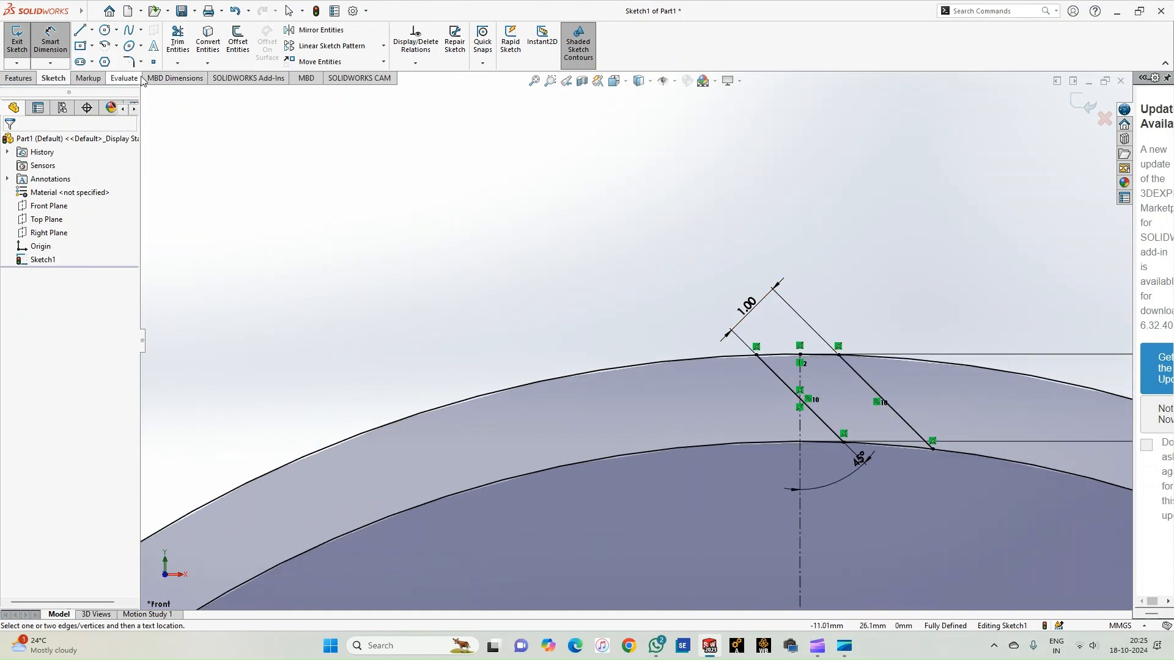
{"action": "left_click", "coordinate": [178, 40]}
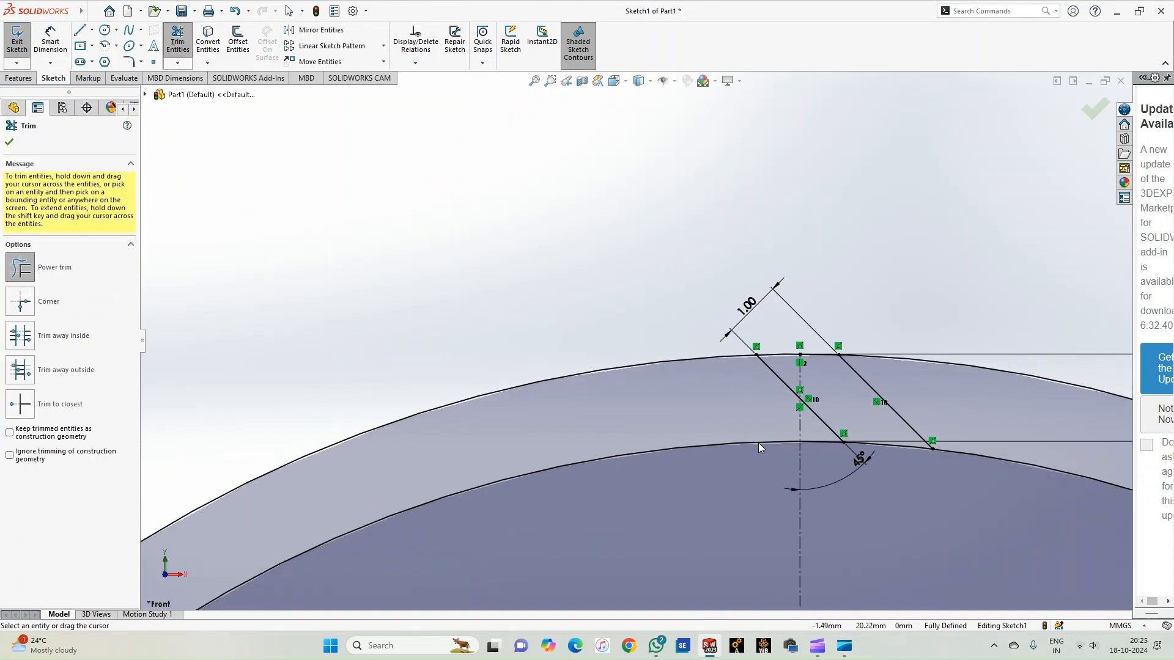
{"action": "scroll", "coordinate": [927, 470], "scroll_direction": "down", "scroll_amount": 4}
{"action": "mouse_move", "coordinate": [538, 156]}
{"action": "left_mouse_down"}
{"action": "mouse_move", "coordinate": [716, 338]}
{"action": "mouse_move", "coordinate": [788, 452]}
{"action": "left_mouse_up"}
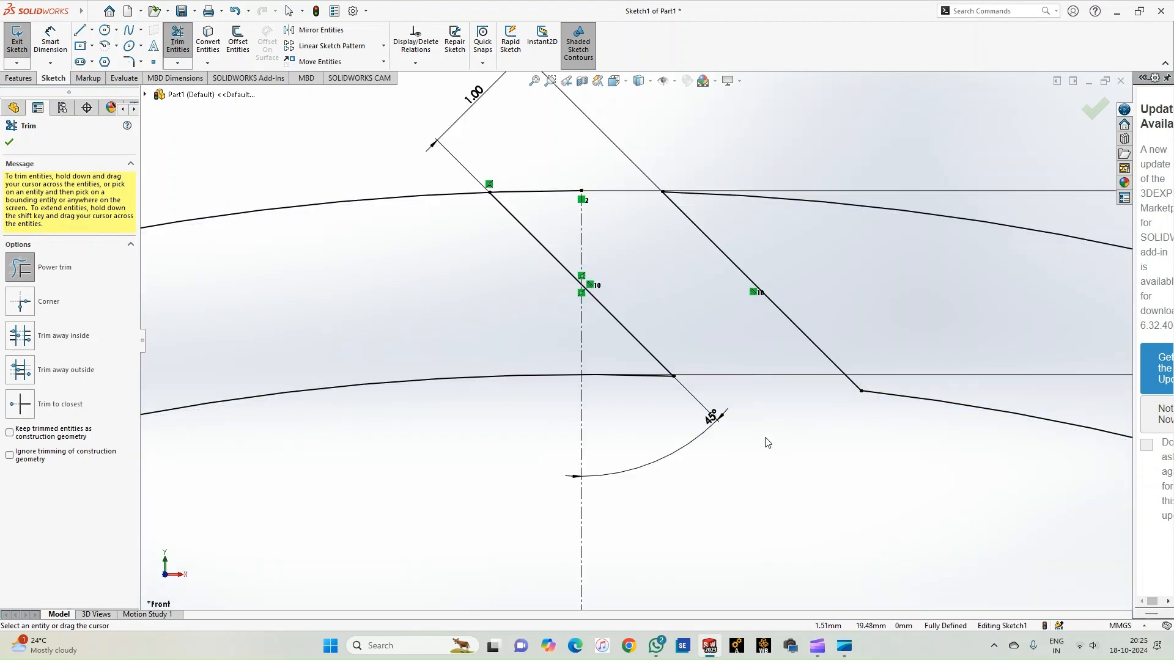
{"action": "scroll", "coordinate": [763, 459], "scroll_direction": "up", "scroll_amount": 8}
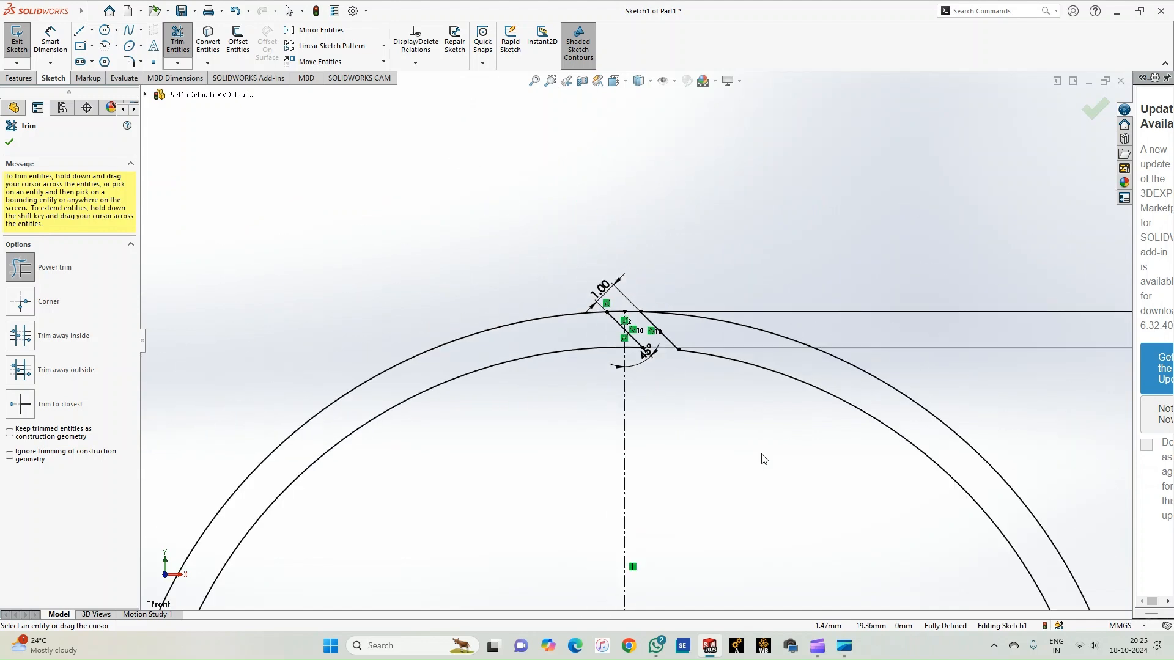
{"action": "left_click", "coordinate": [9, 142]}
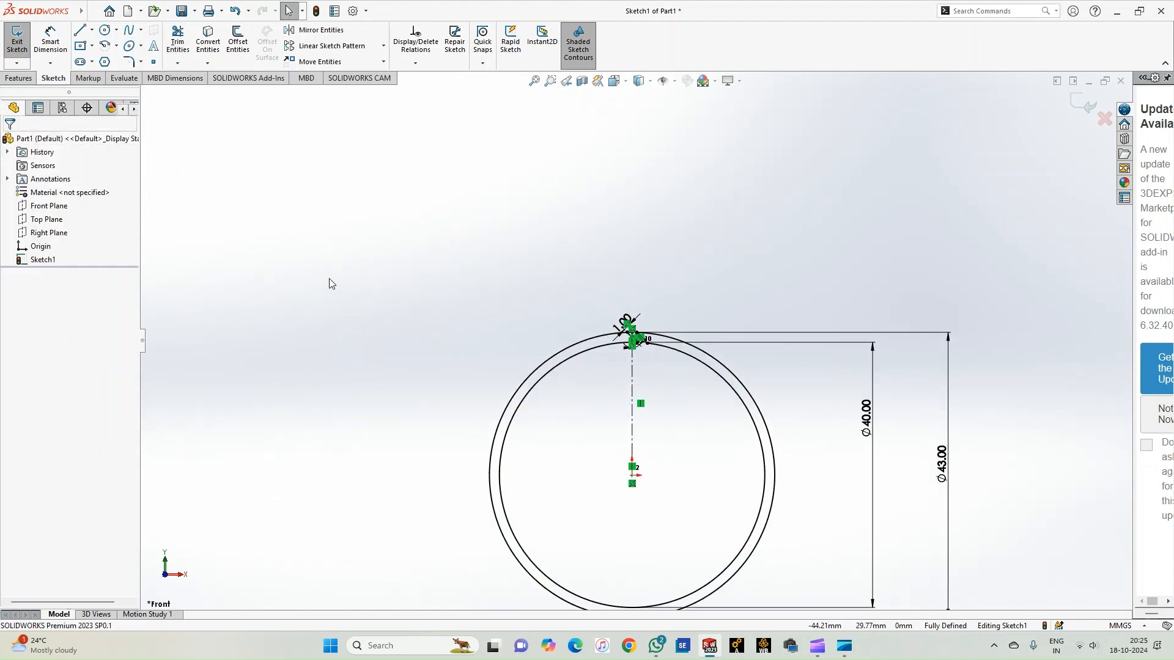
{"action": "left_click", "coordinate": [17, 40]}
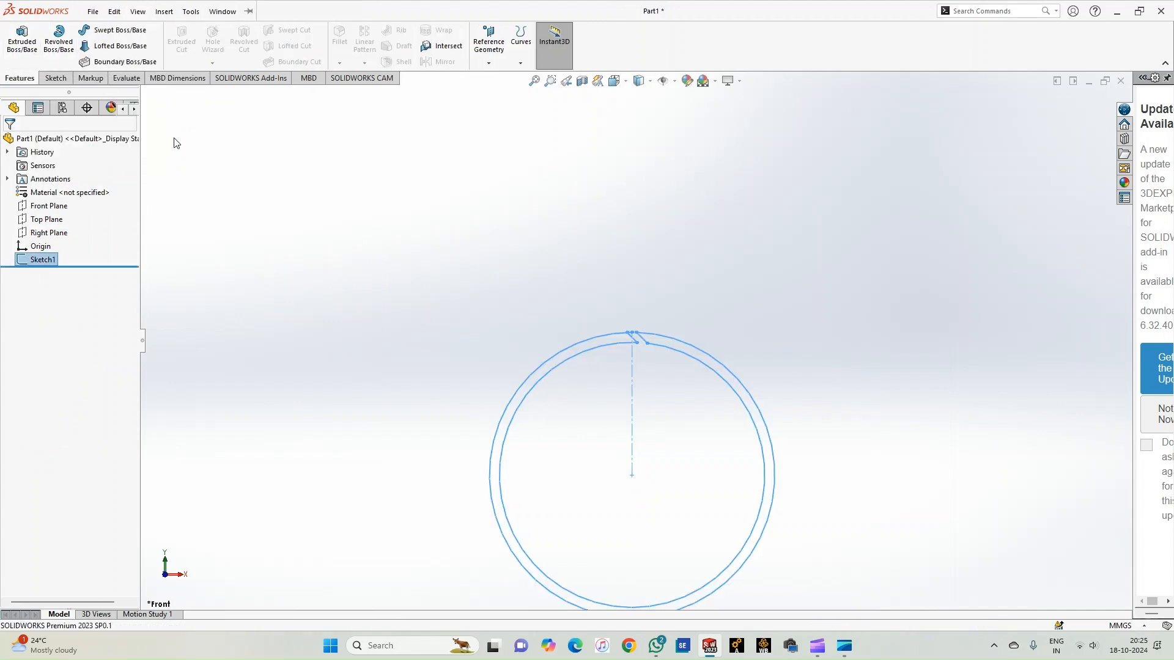
Try to extrude the split ring sketch 0.5 mm with the Mid Plane end condition.
{"action": "left_click", "coordinate": [22, 37]}
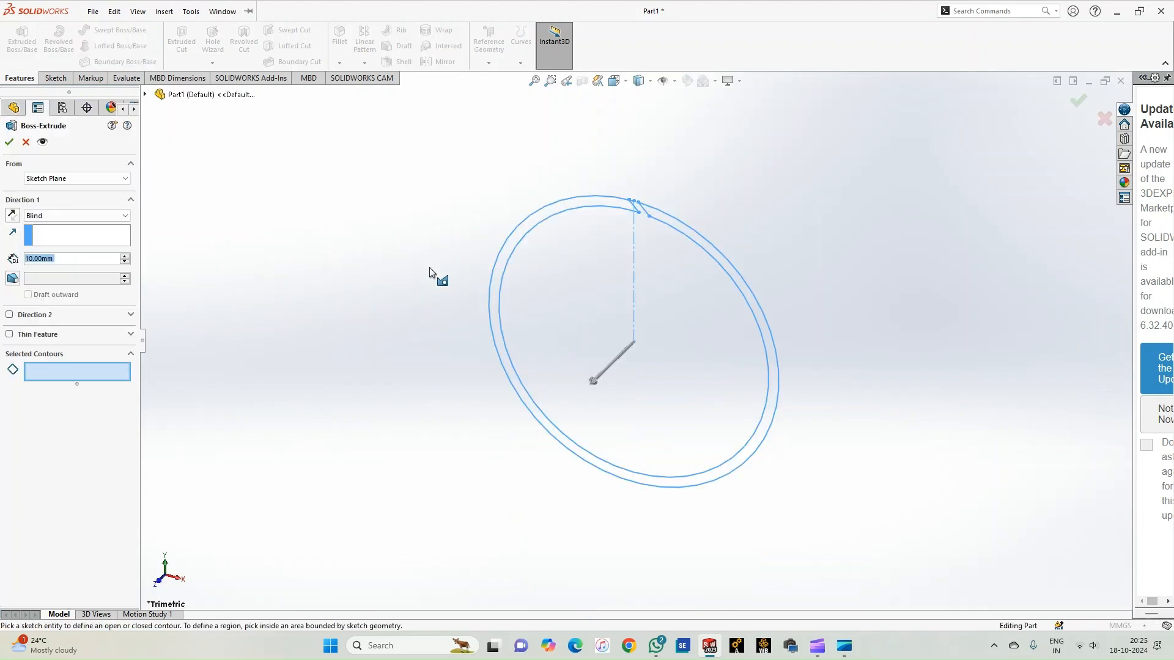
{"action": "left_click", "coordinate": [105, 216]}
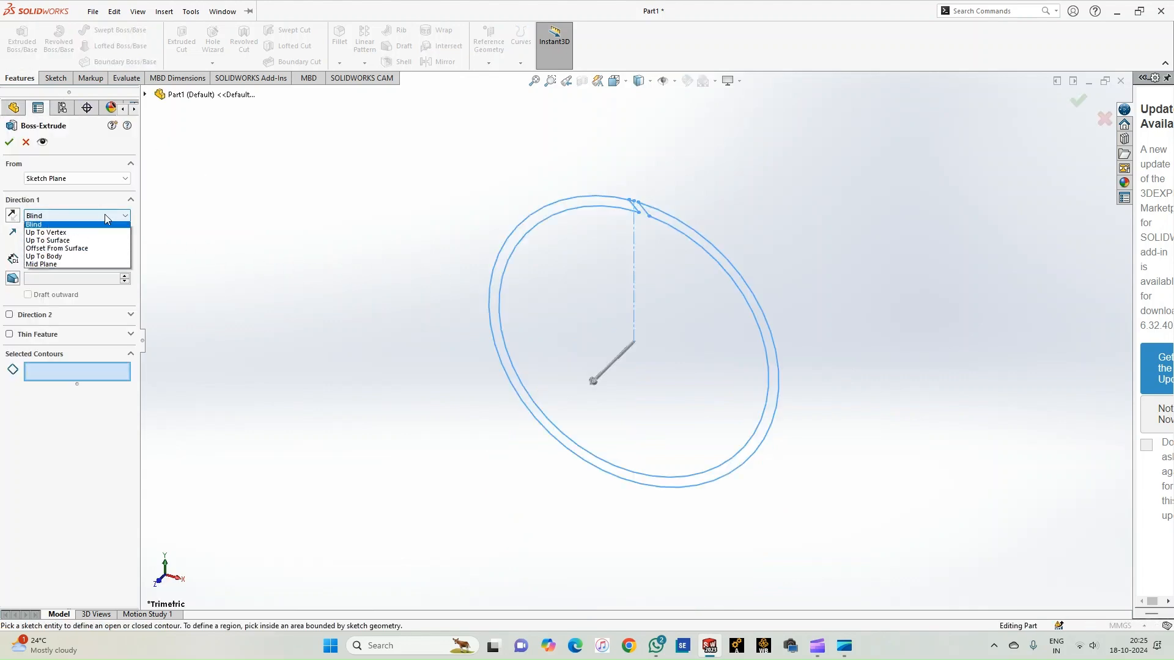
{"action": "left_click", "coordinate": [88, 267]}
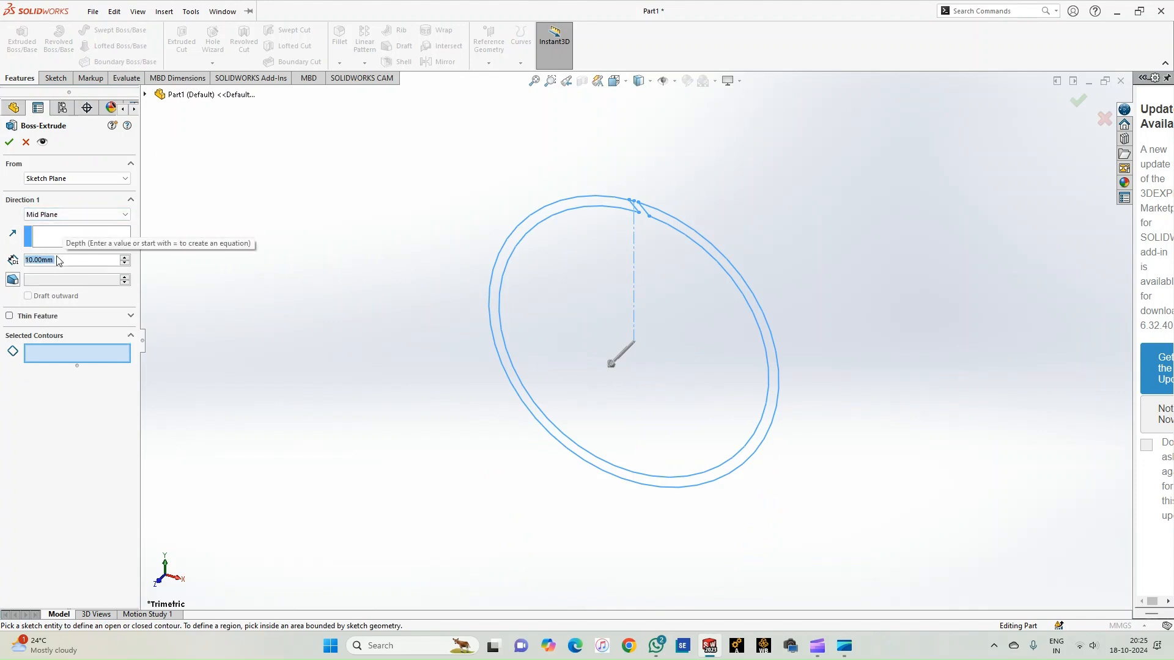
{"action": "type", "text": "0.5"}
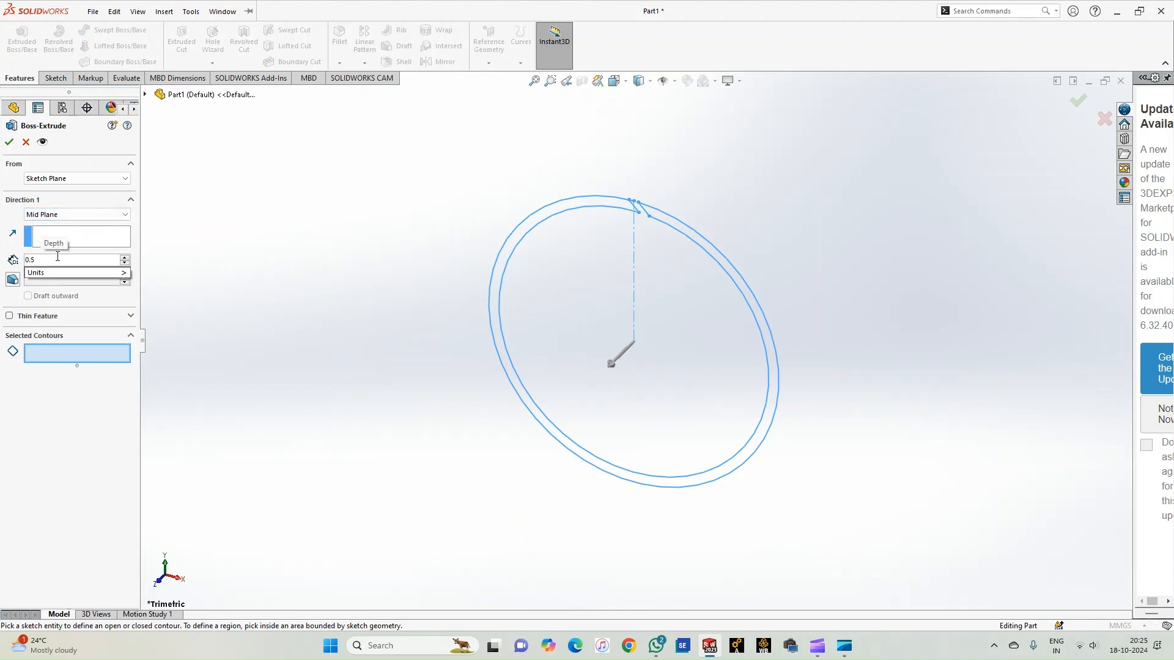
{"action": "key", "text": "Return"}
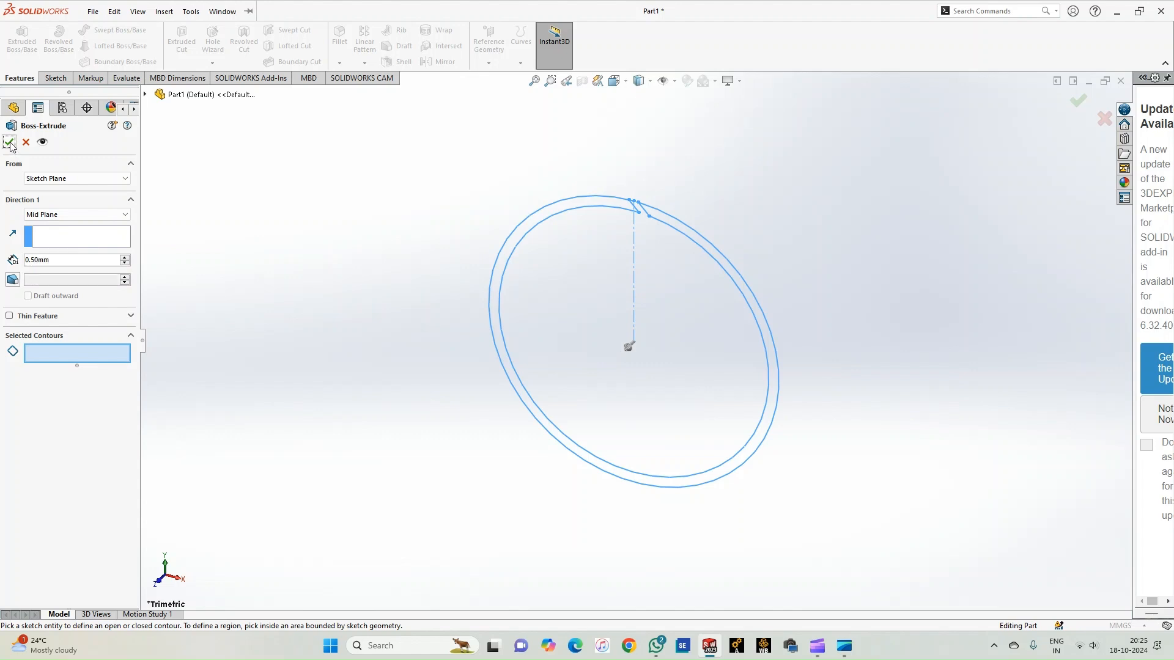
{"action": "left_click", "coordinate": [9, 144]}
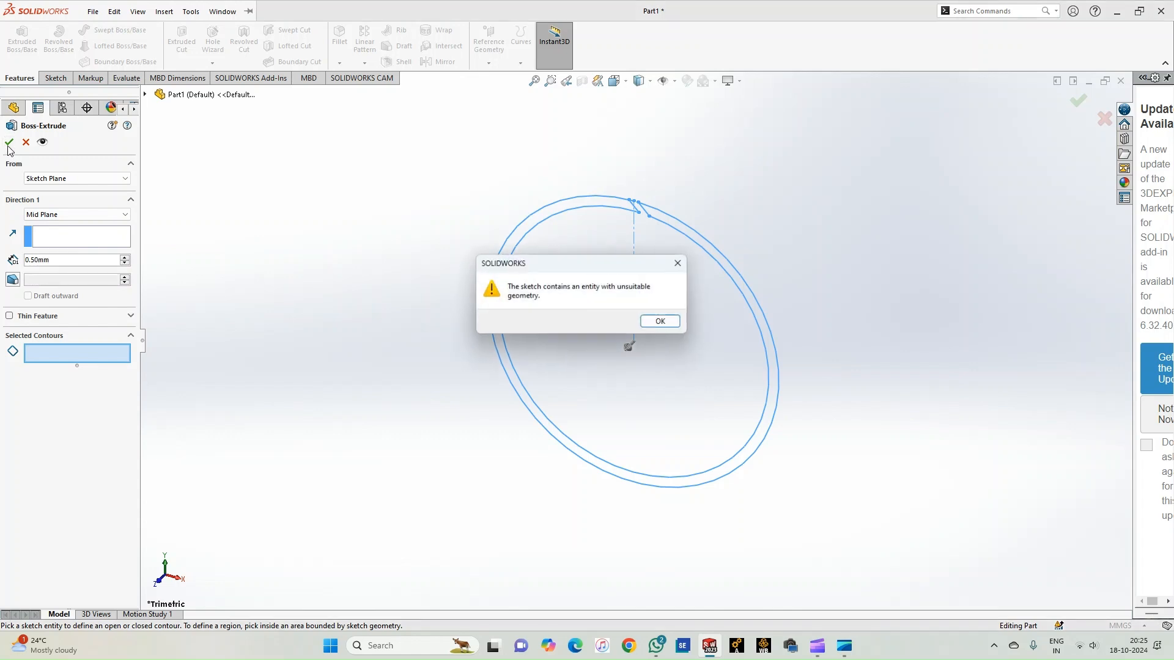
{"action": "left_click", "coordinate": [661, 322]}
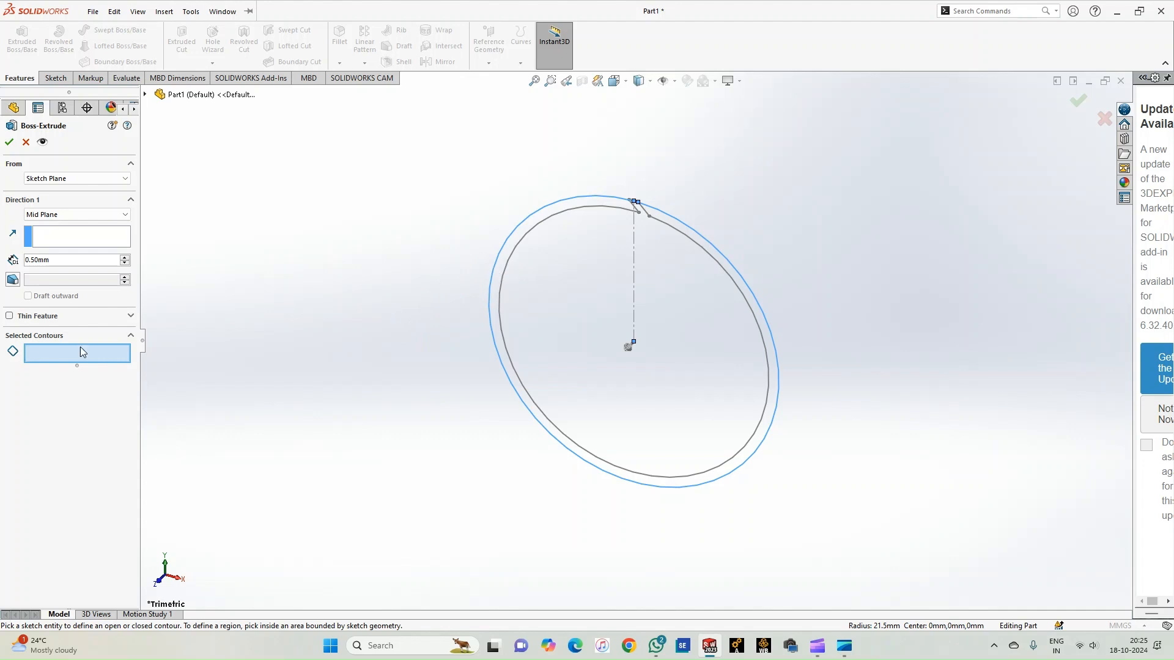
{"action": "left_click", "coordinate": [26, 142]}
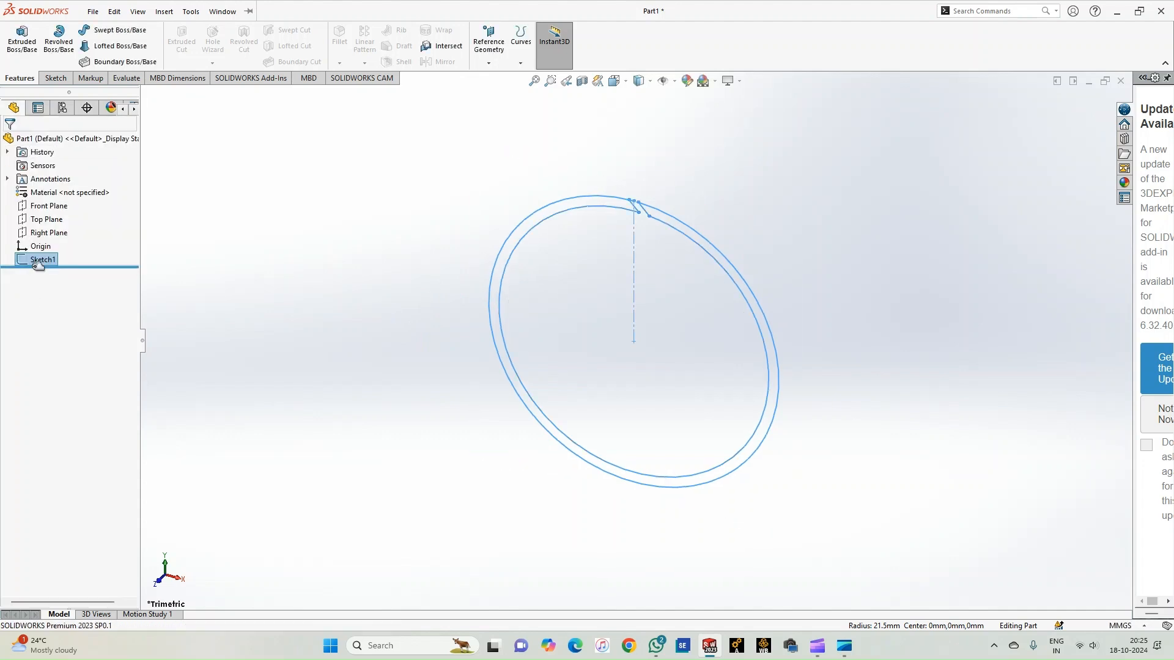
Retry the 0.5 mm Mid Plane extrusion of the ring sketch, check the contour around the gap, and cancel the feature.
{"action": "left_click", "coordinate": [35, 261]}
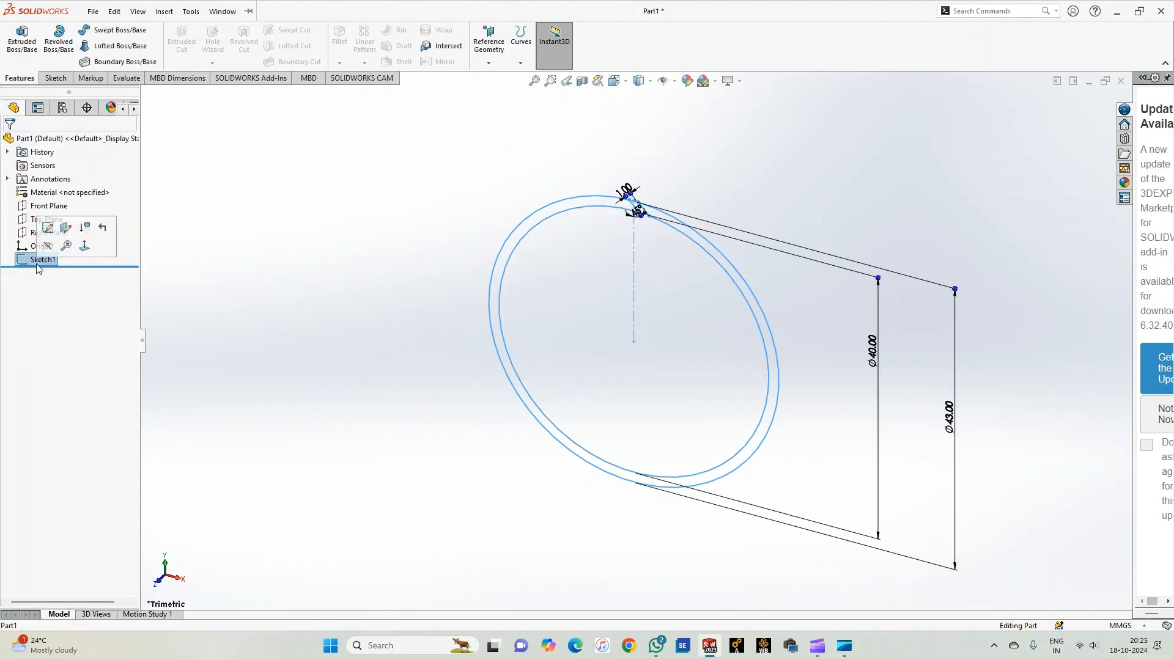
{"action": "left_click", "coordinate": [25, 46]}
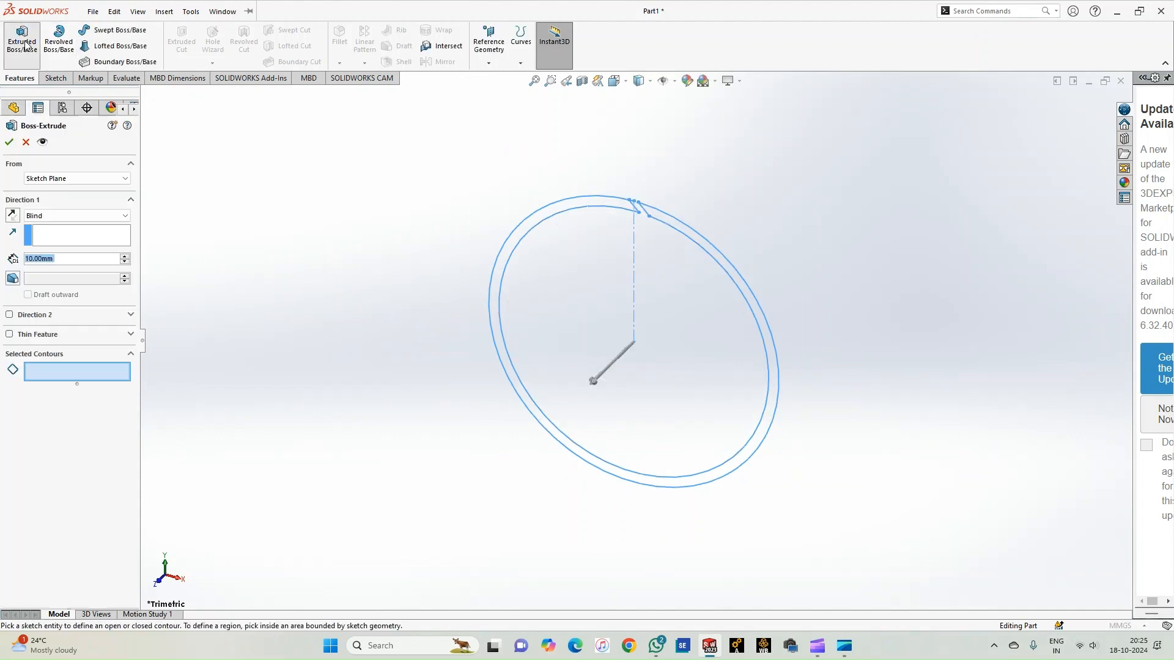
{"action": "left_click", "coordinate": [69, 216]}
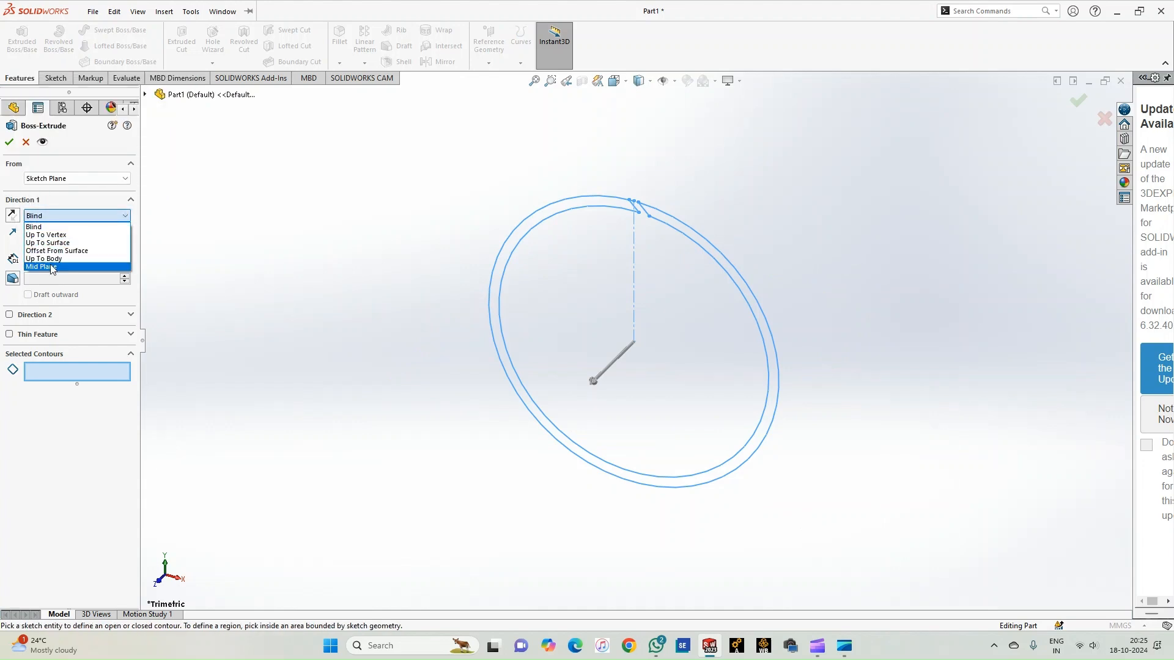
{"action": "left_click", "coordinate": [52, 267]}
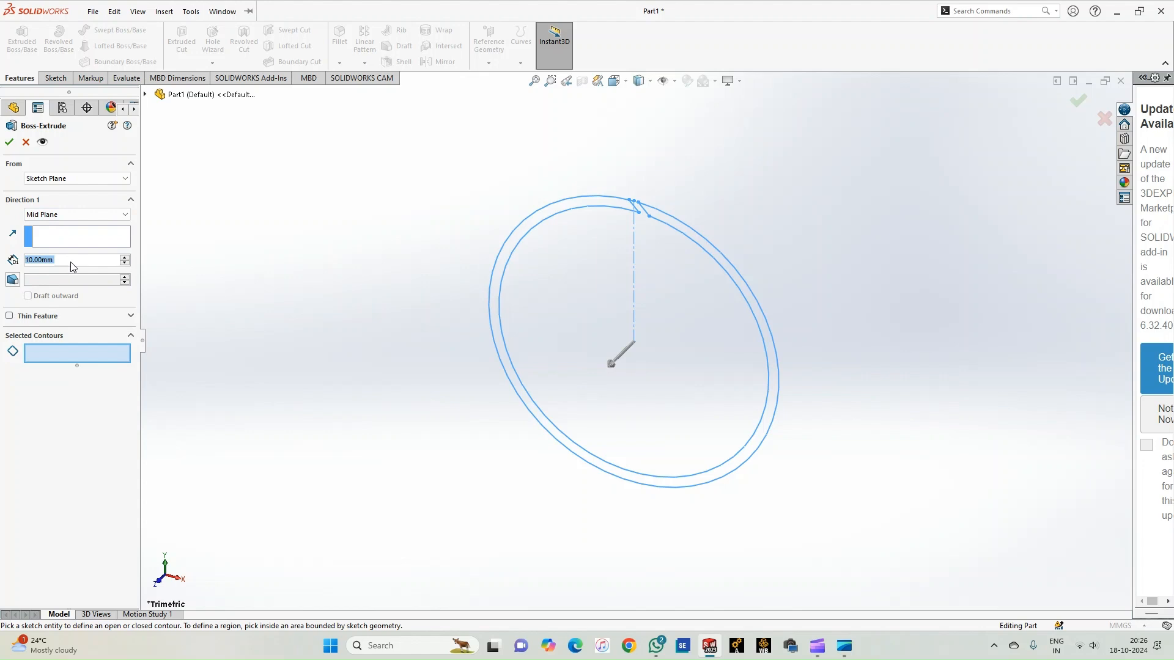
{"action": "type", "text": "0.5"}
{"action": "key", "text": "Return"}
{"action": "left_click", "coordinate": [13, 142]}
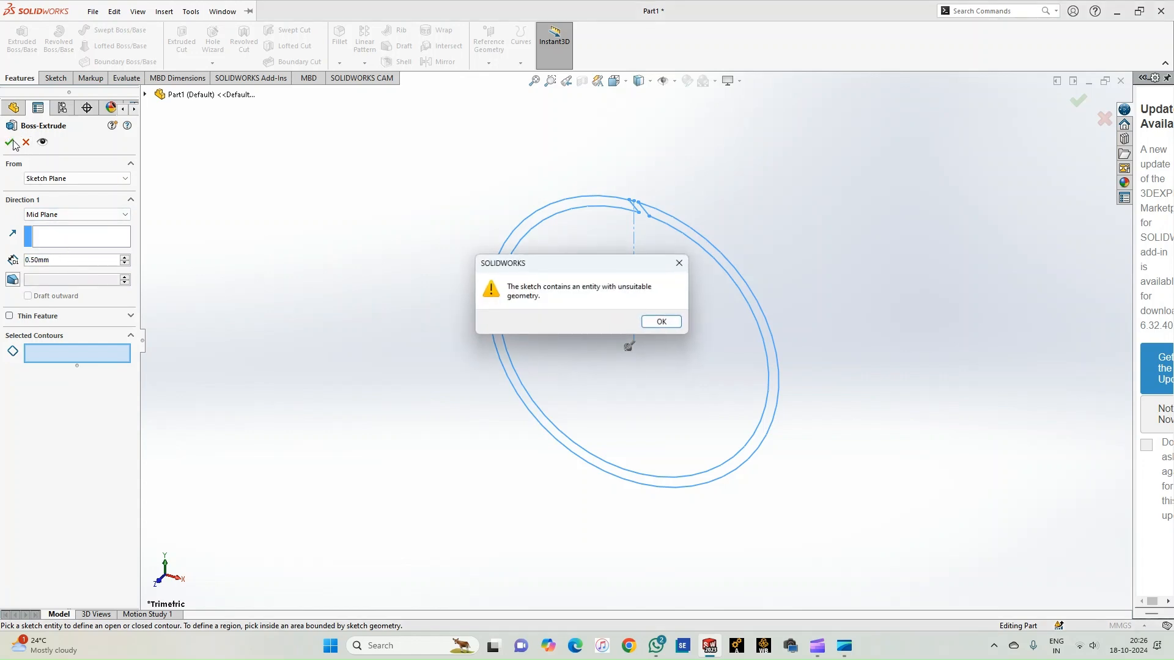
{"action": "left_click", "coordinate": [662, 322]}
{"action": "scroll", "coordinate": [624, 245], "scroll_direction": "down", "scroll_amount": 5}
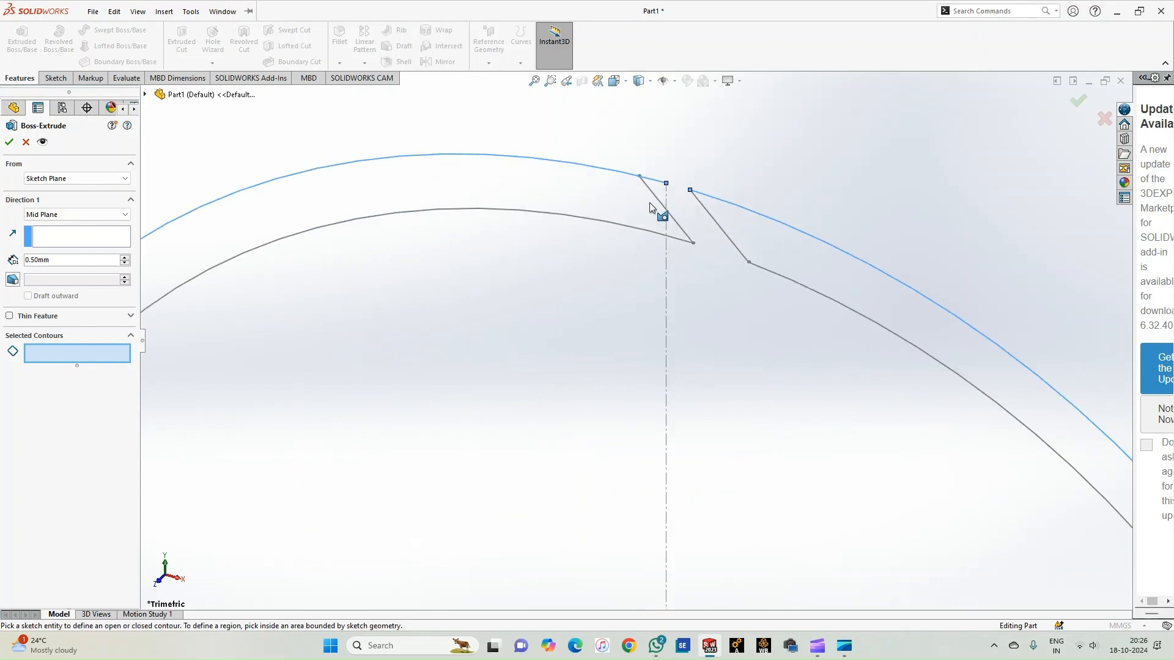
{"action": "left_click", "coordinate": [1103, 118]}
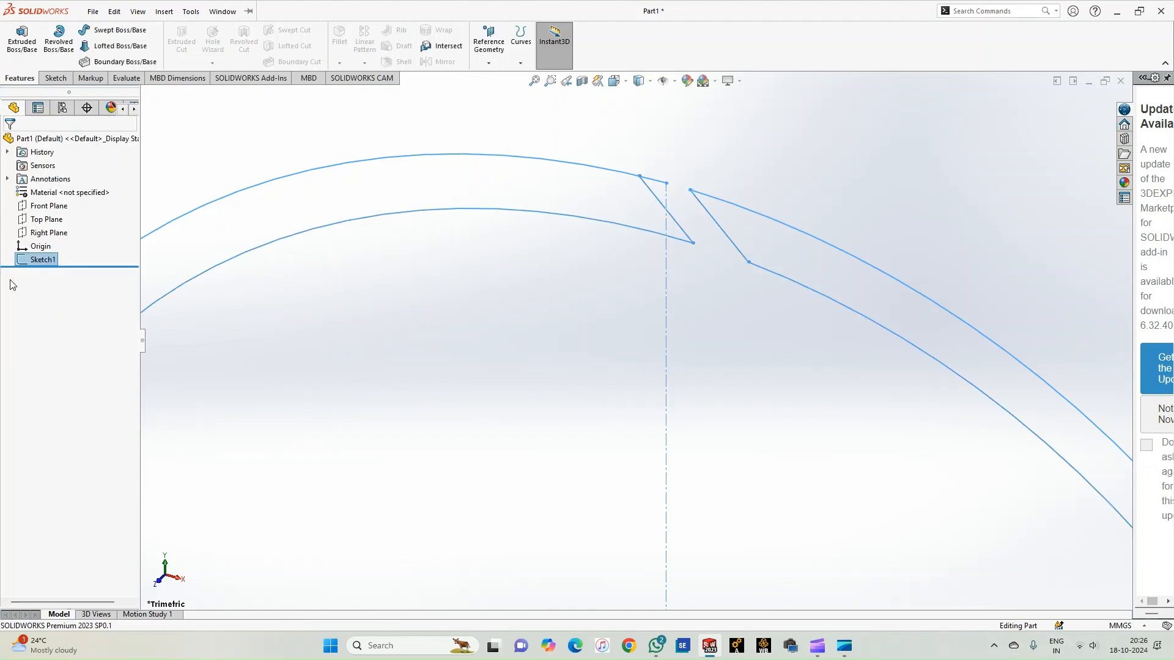
Edit the ring sketch and trim the leftover outer arc between the left slanted line and the centreline to close the profile.
{"action": "left_click", "coordinate": [49, 259]}
{"action": "left_click", "coordinate": [57, 218]}
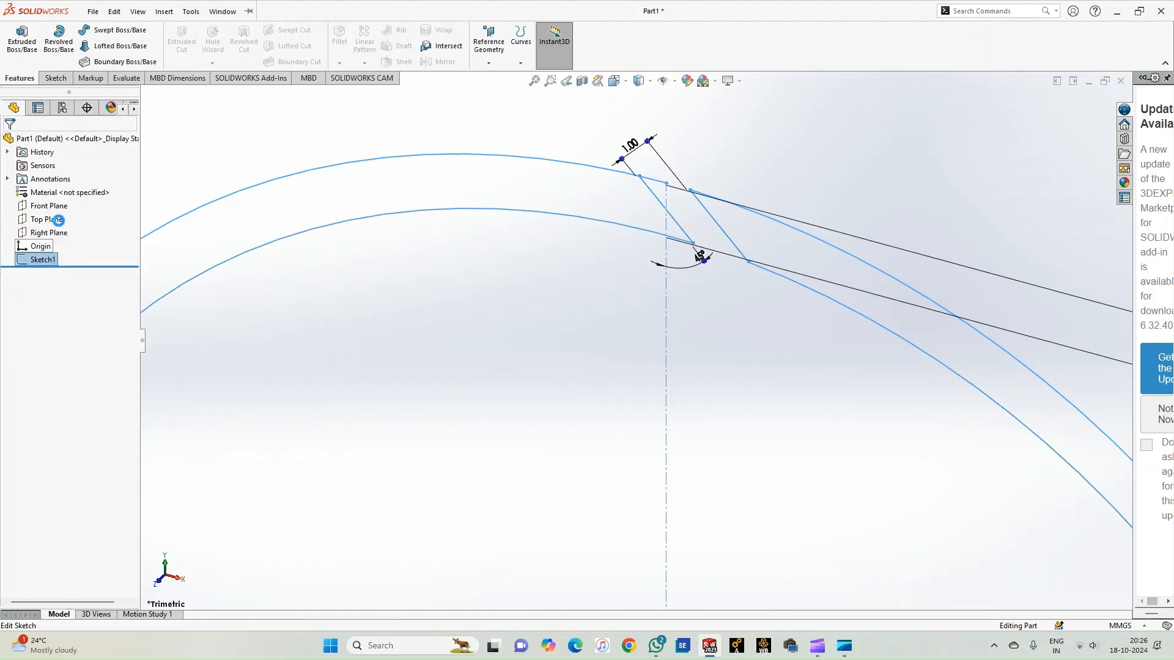
{"action": "scroll", "coordinate": [695, 242], "scroll_direction": "up", "scroll_amount": 3}
{"action": "scroll", "coordinate": [680, 168], "scroll_direction": "down", "scroll_amount": 9}
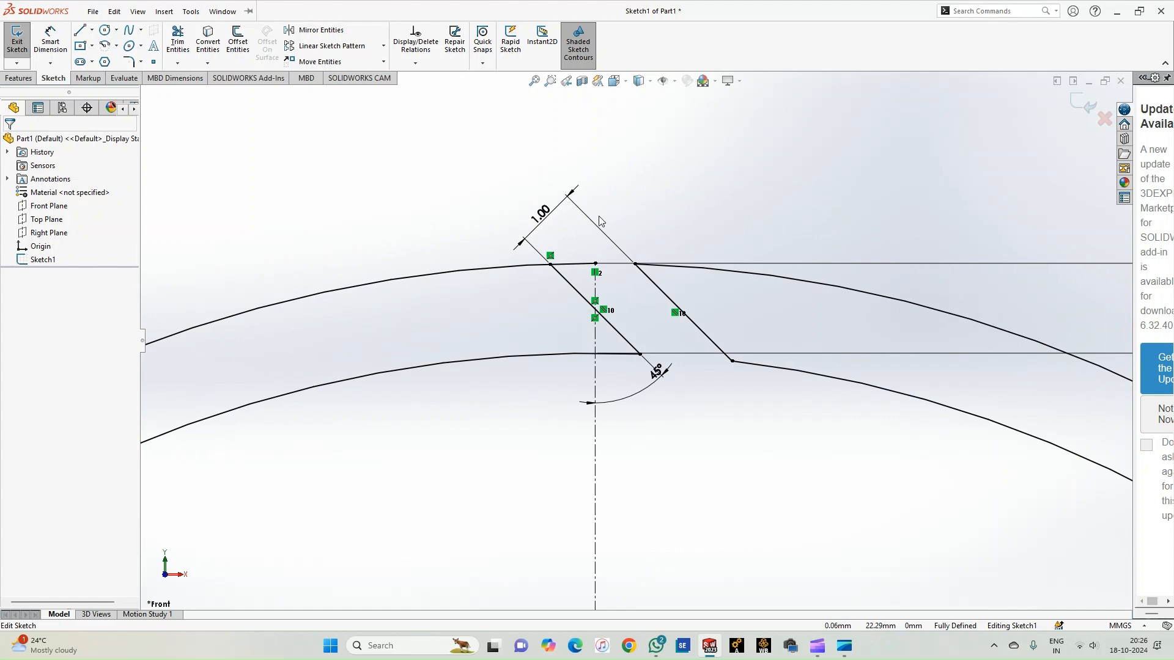
{"action": "left_click", "coordinate": [176, 42]}
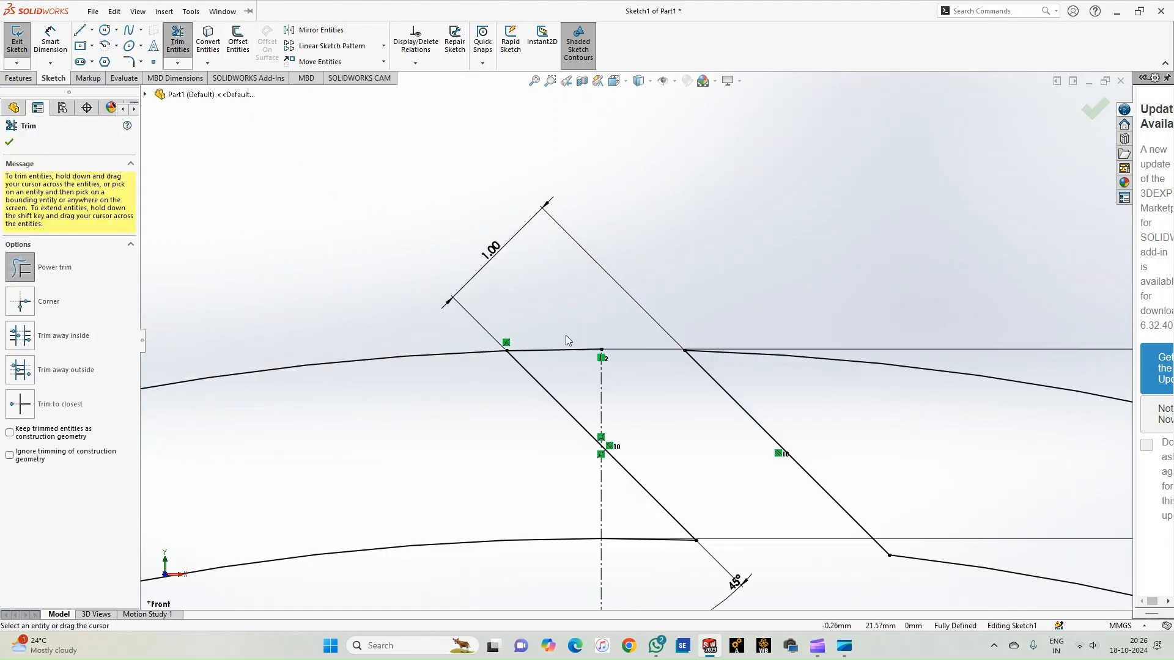
{"action": "left_click_drag", "start_coordinate": [572, 328], "coordinate": [631, 405]}
{"action": "scroll", "coordinate": [648, 428], "scroll_direction": "up", "scroll_amount": 6}
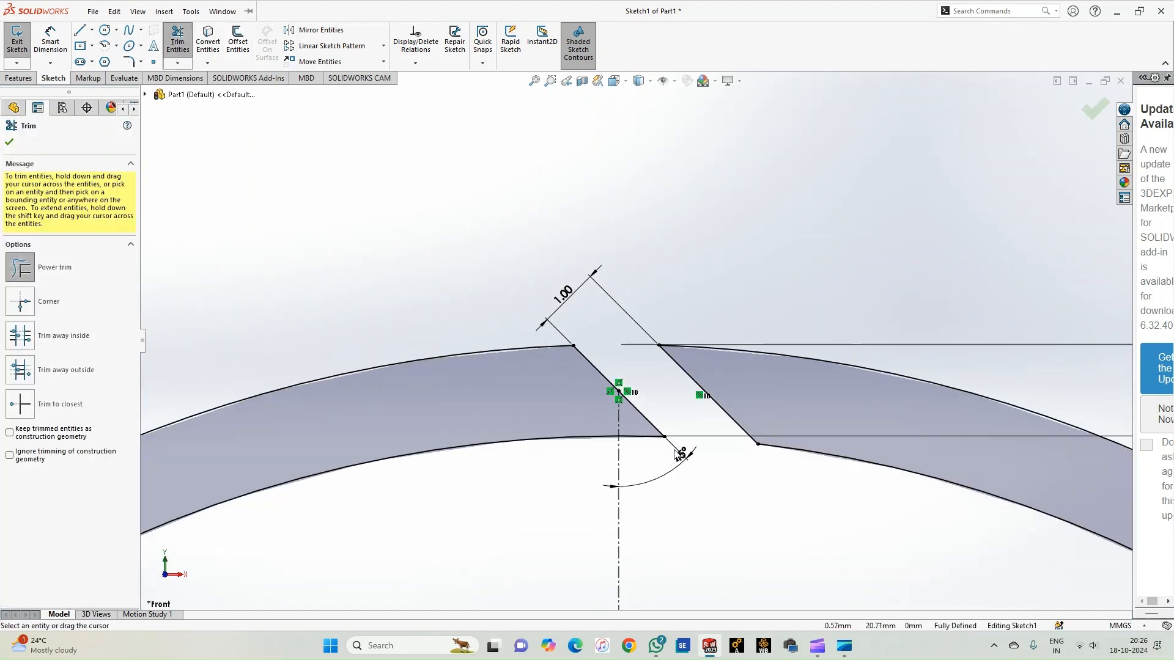
{"action": "scroll", "coordinate": [675, 455], "scroll_direction": "up", "scroll_amount": 3}
{"action": "scroll", "coordinate": [676, 453], "scroll_direction": "down", "scroll_amount": 5}
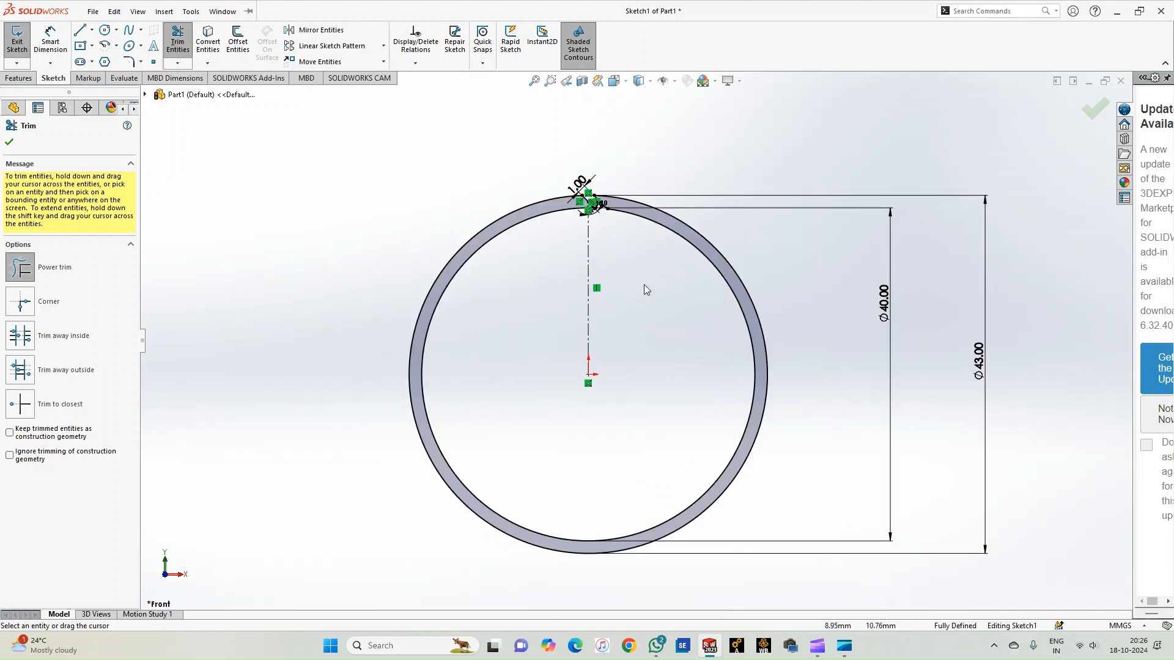
{"action": "left_click", "coordinate": [9, 145]}
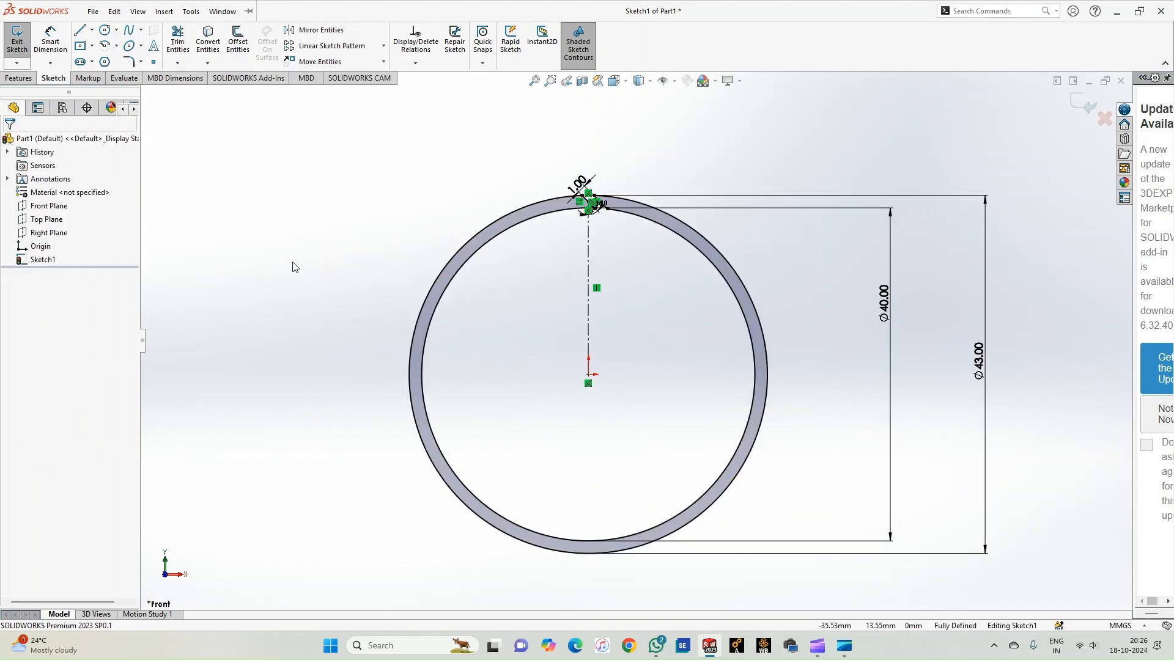
{"action": "scroll", "coordinate": [593, 207], "scroll_direction": "down", "scroll_amount": 5}
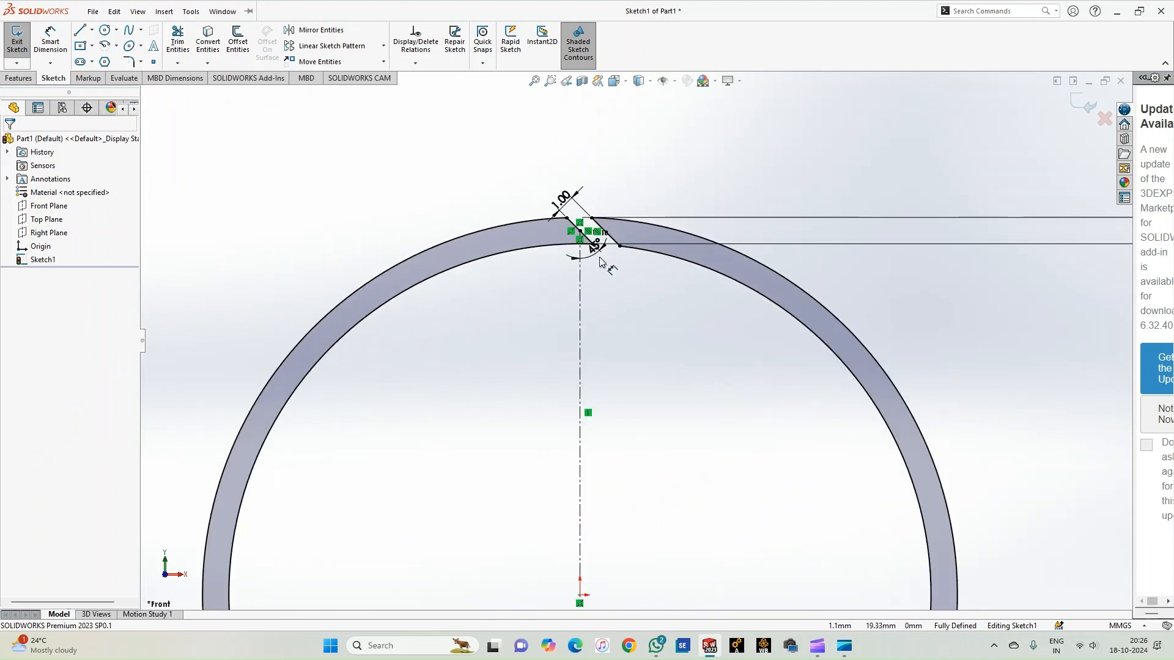
{"action": "scroll", "coordinate": [589, 287], "scroll_direction": "down", "scroll_amount": 3}
{"action": "scroll", "coordinate": [575, 277], "scroll_direction": "up", "scroll_amount": 5}
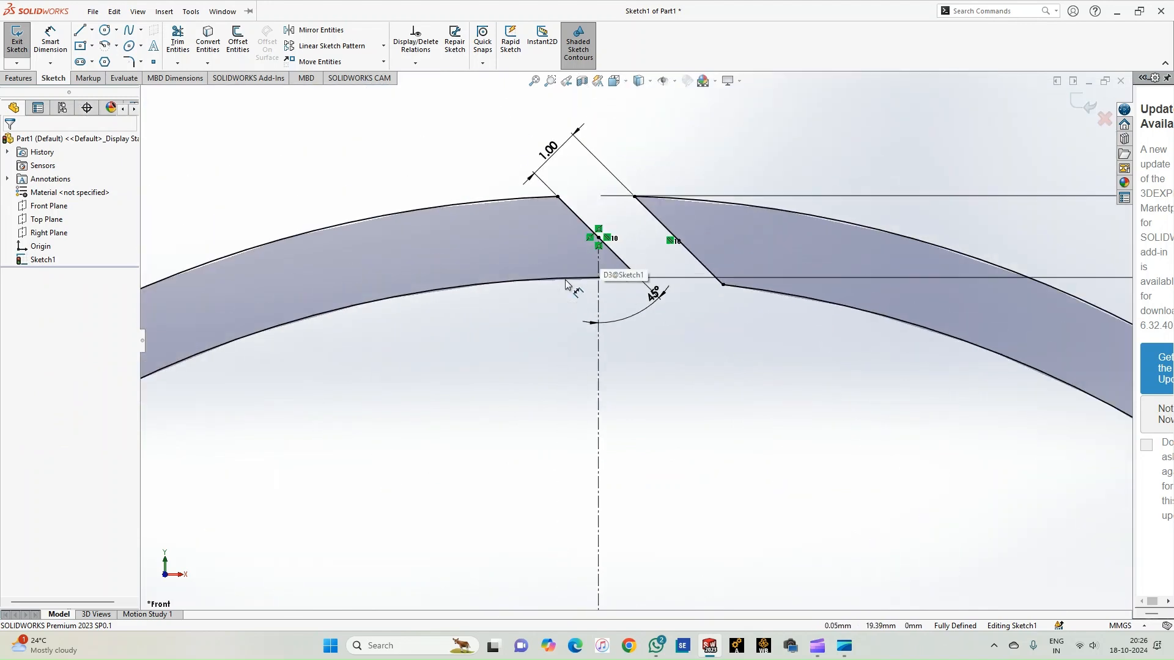
{"action": "scroll", "coordinate": [526, 302], "scroll_direction": "up", "scroll_amount": 3}
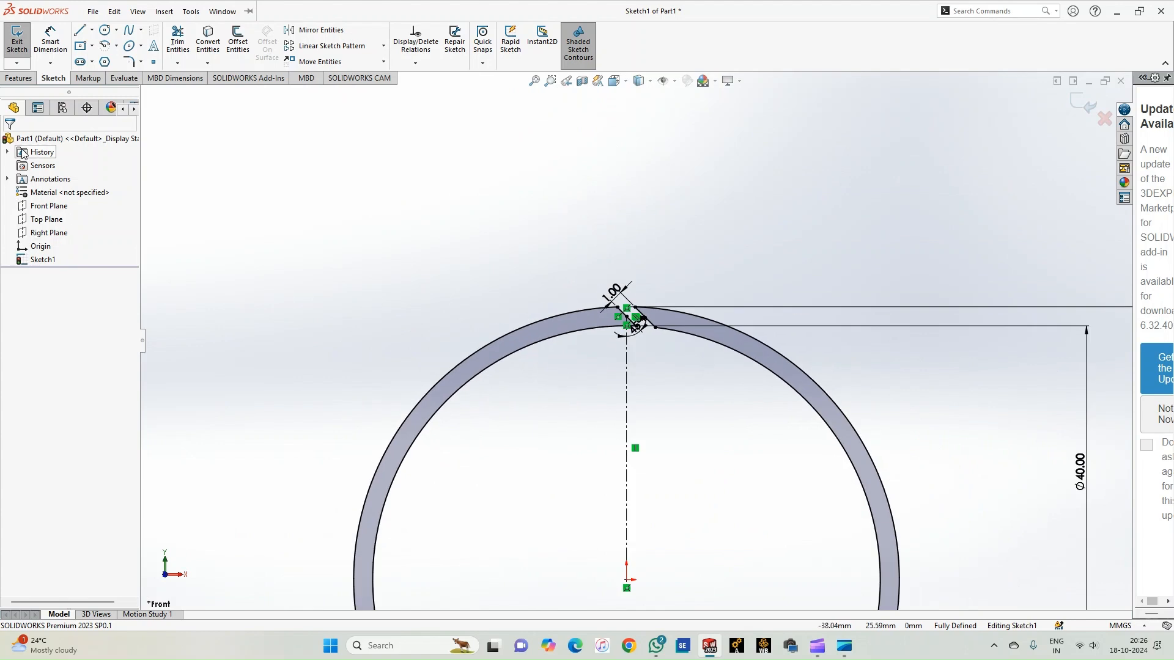
{"action": "left_click", "coordinate": [17, 44]}
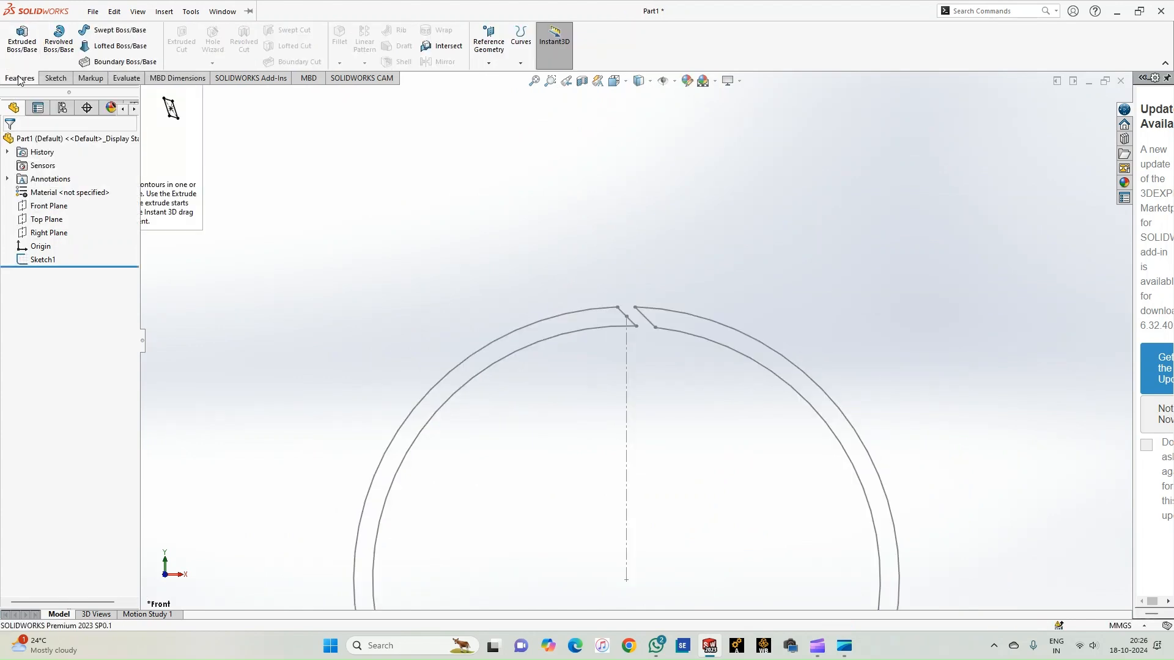
{"action": "left_click", "coordinate": [17, 40]}
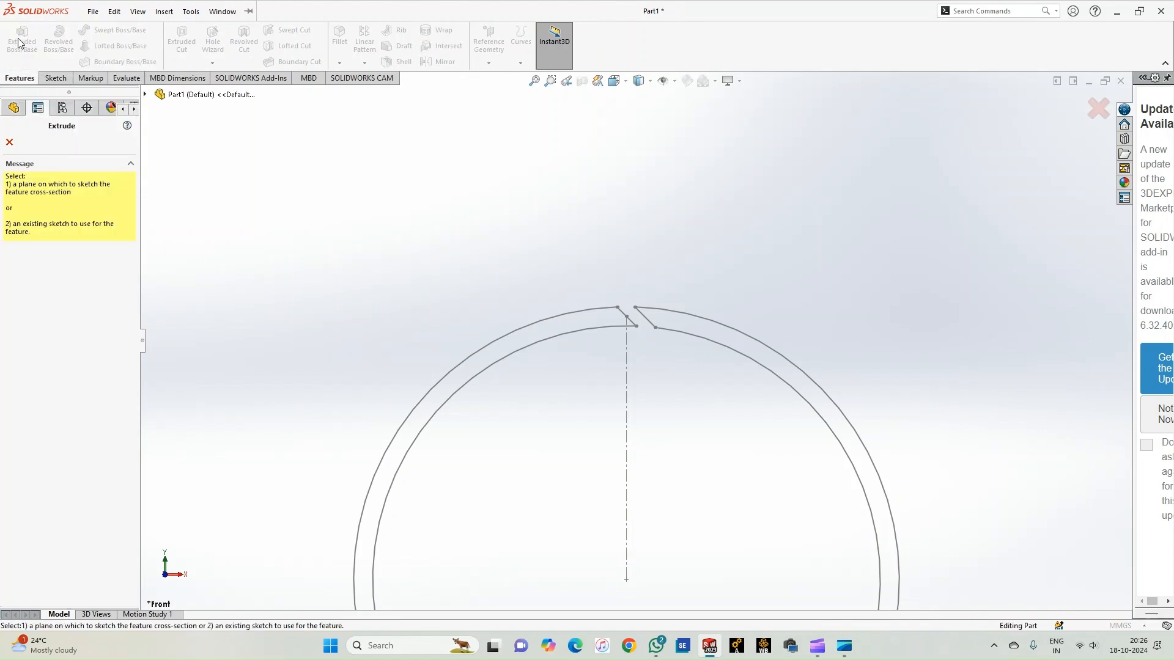
{"action": "left_click", "coordinate": [17, 108]}
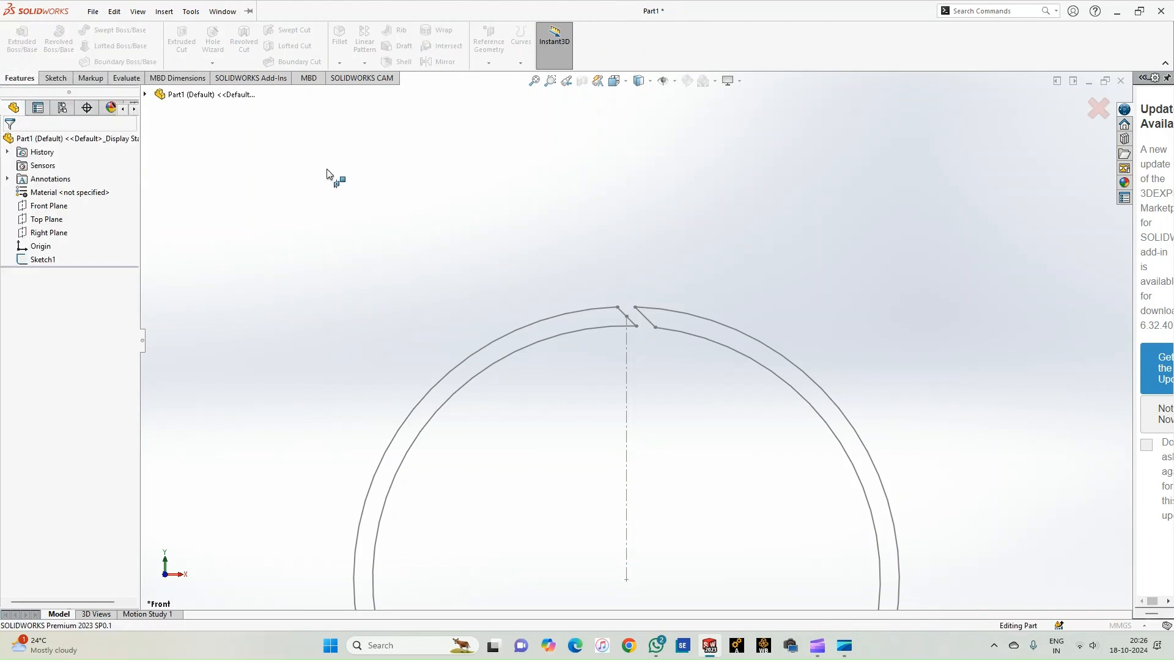
{"action": "left_click", "coordinate": [52, 261]}
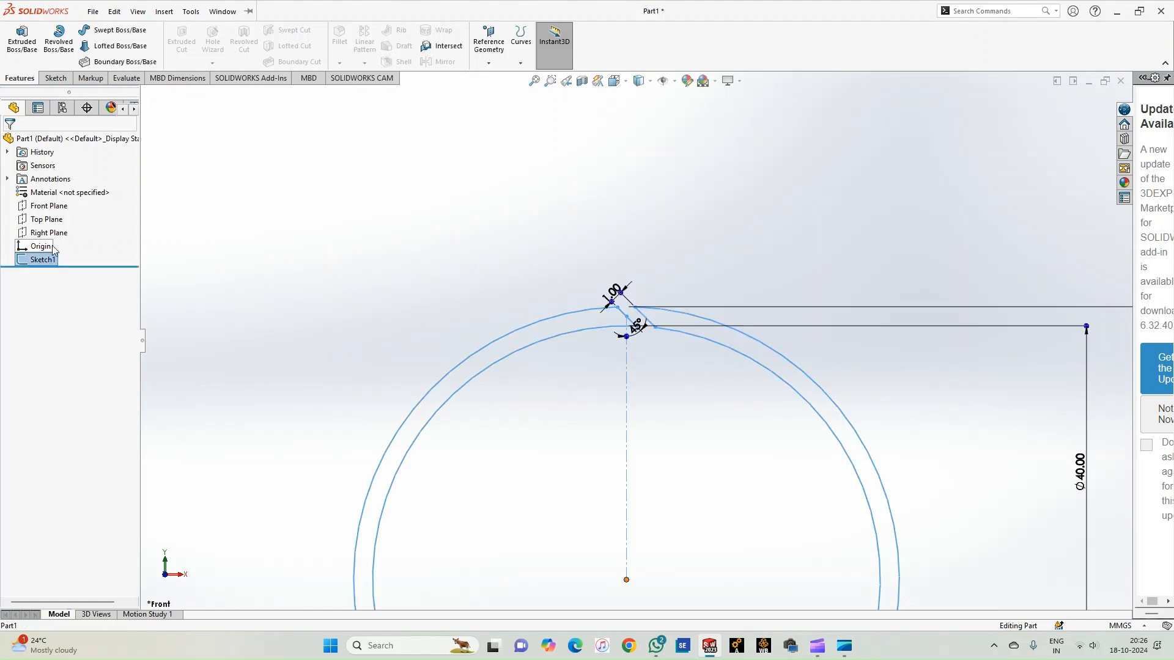
{"action": "right_click", "coordinate": [52, 260]}
{"action": "left_click", "coordinate": [63, 232]}
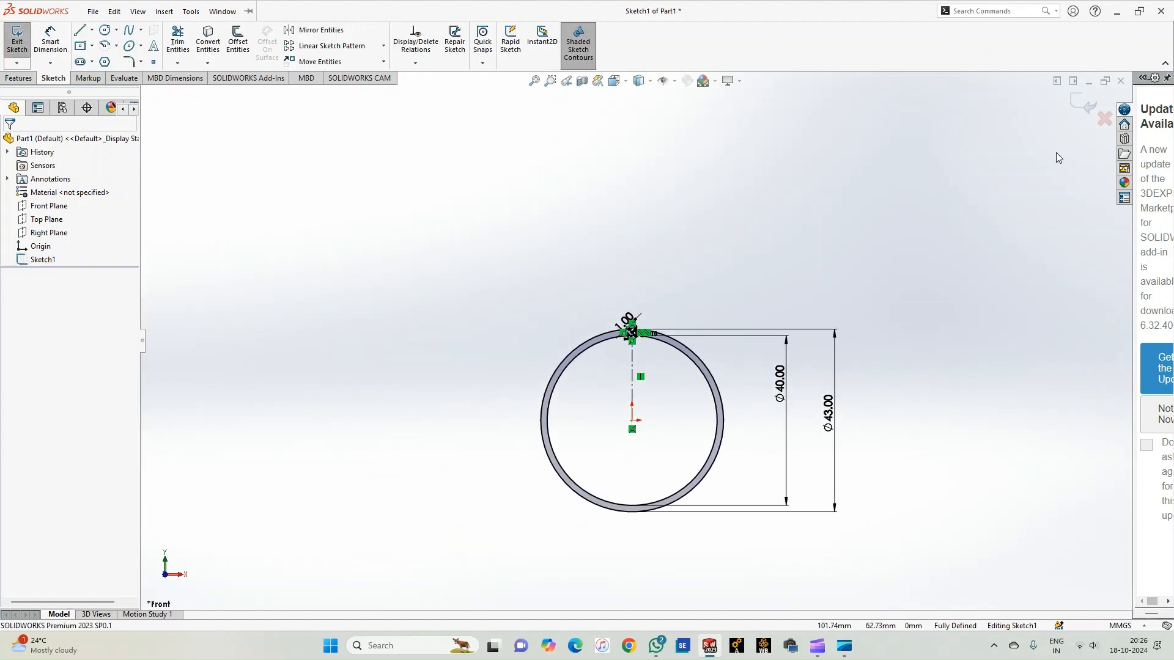
Extrude the closed split ring profile 0.5 mm with the Mid Plane end condition.
{"action": "left_click", "coordinate": [19, 77]}
{"action": "left_click", "coordinate": [22, 43]}
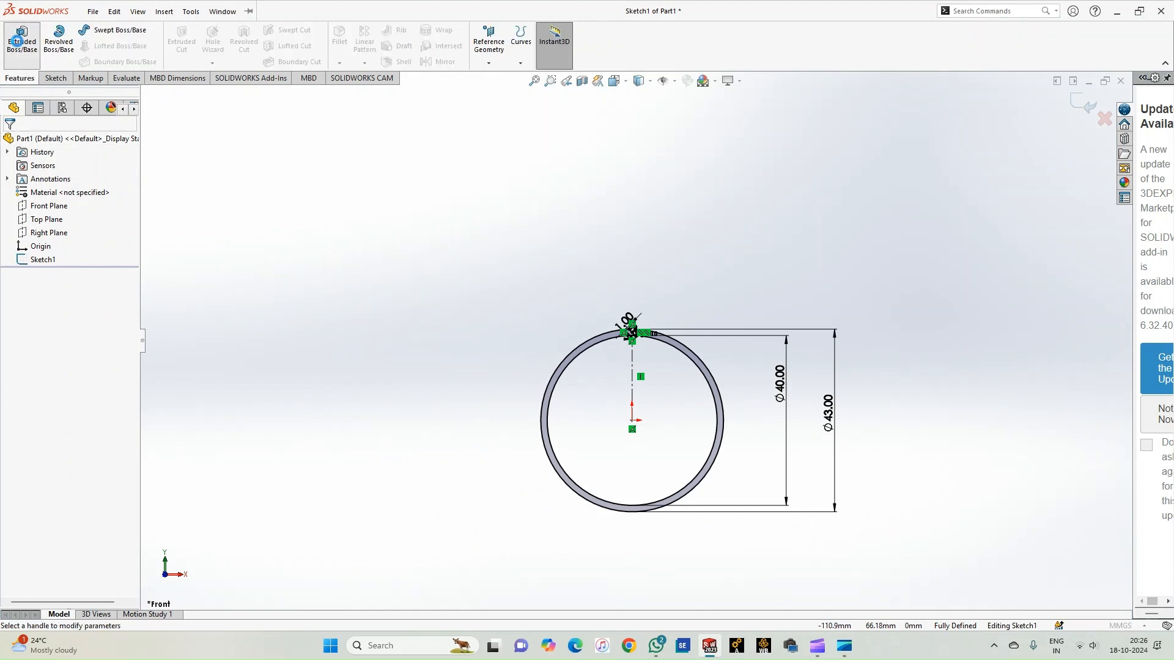
{"action": "left_click", "coordinate": [78, 219]}
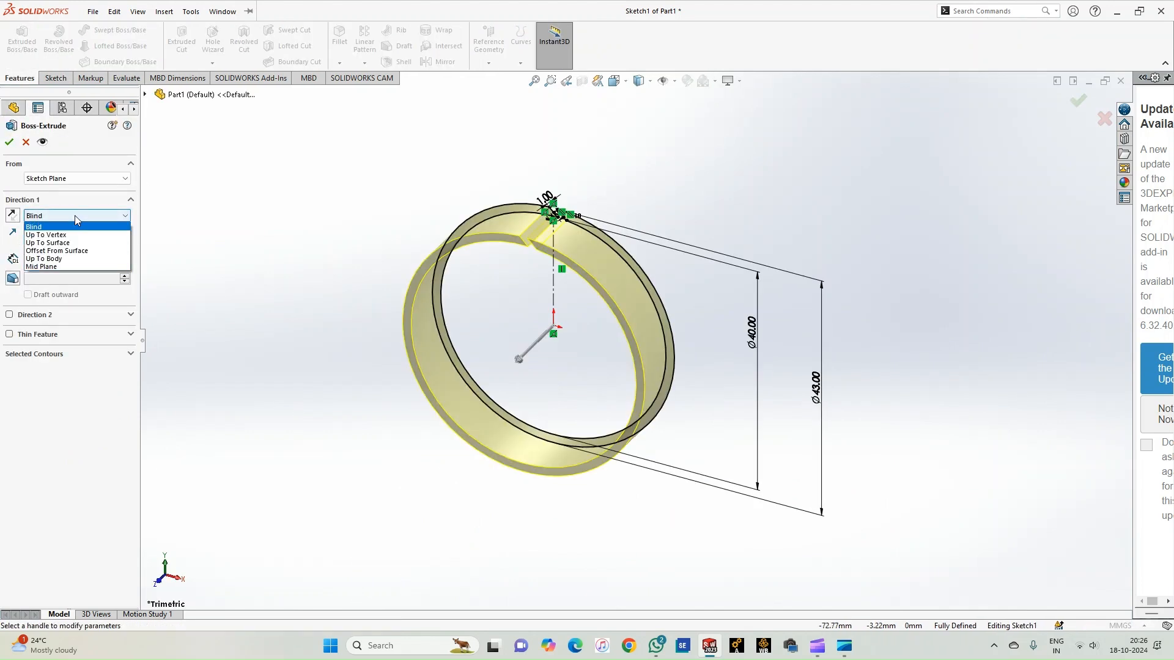
{"action": "left_click", "coordinate": [48, 268]}
{"action": "type", "text": "0.5"}
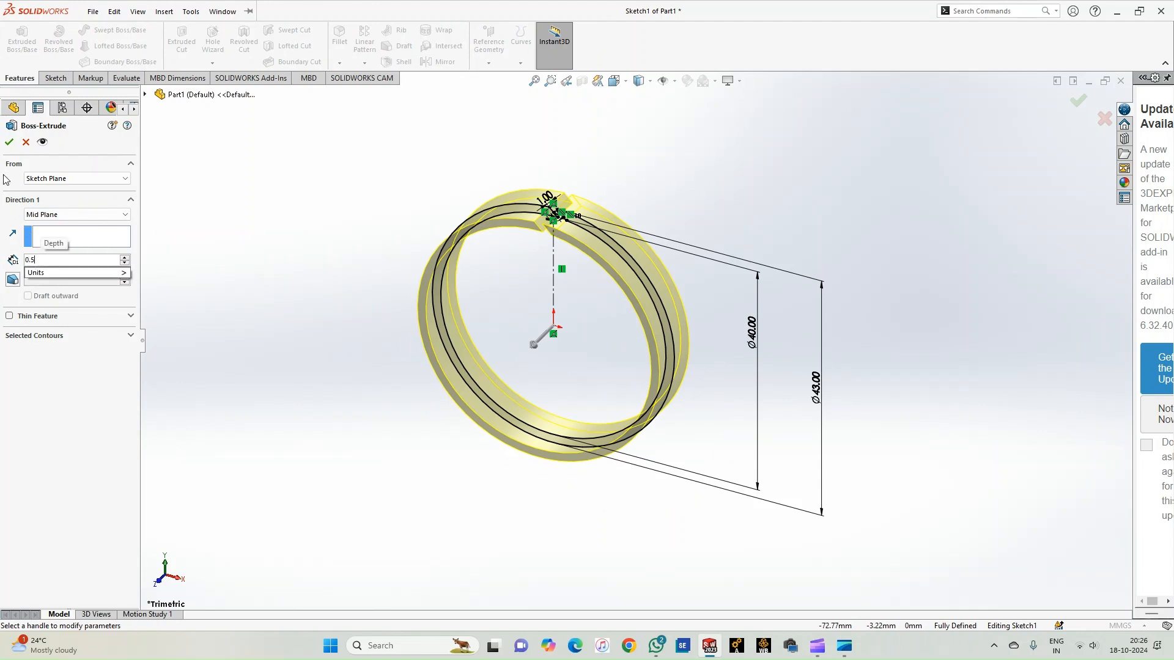
{"action": "left_click", "coordinate": [12, 145]}
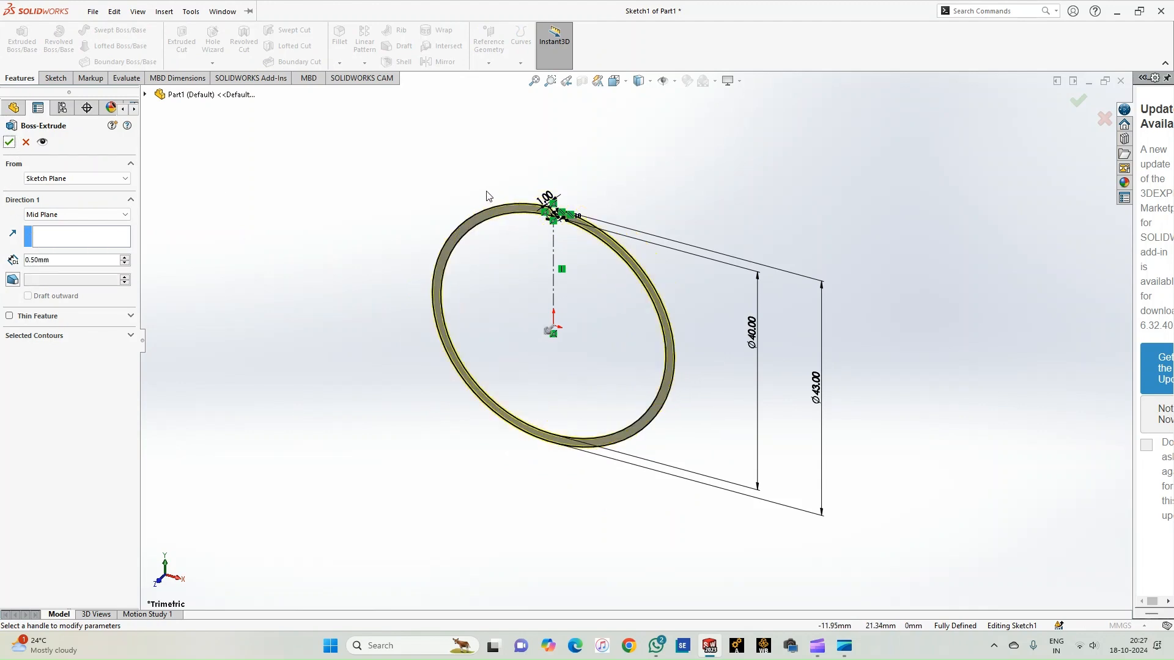
{"action": "left_click", "coordinate": [1077, 101]}
{"action": "scroll", "coordinate": [616, 197], "scroll_direction": "down", "scroll_amount": 8}
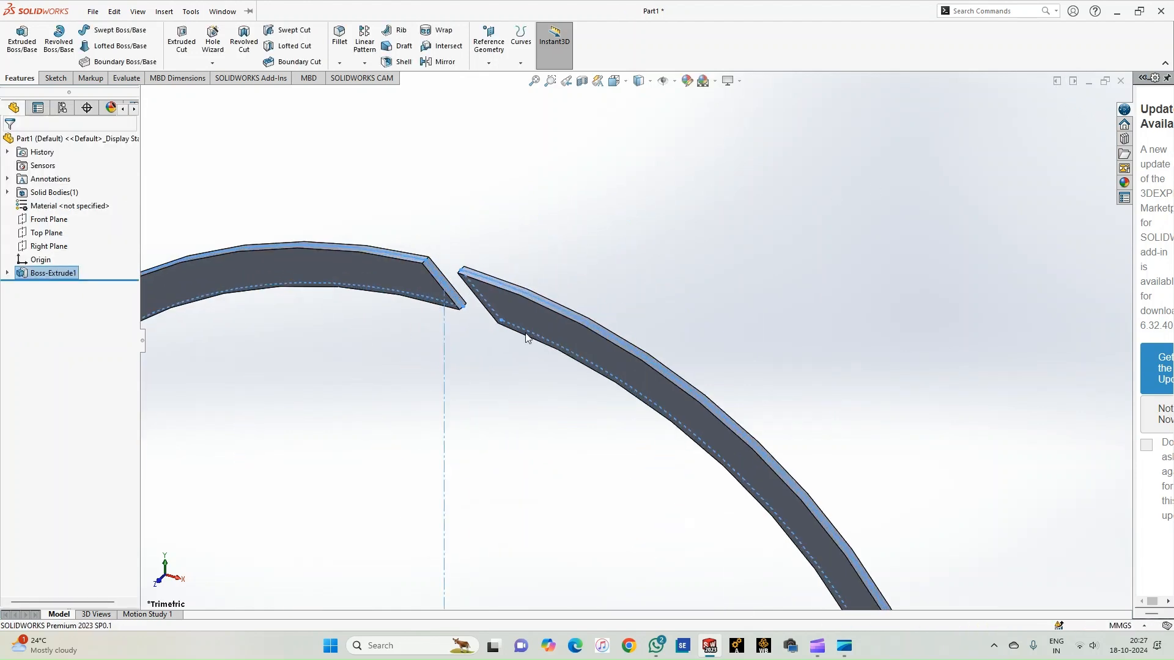
{"action": "scroll", "coordinate": [527, 337], "scroll_direction": "up", "scroll_amount": 8}
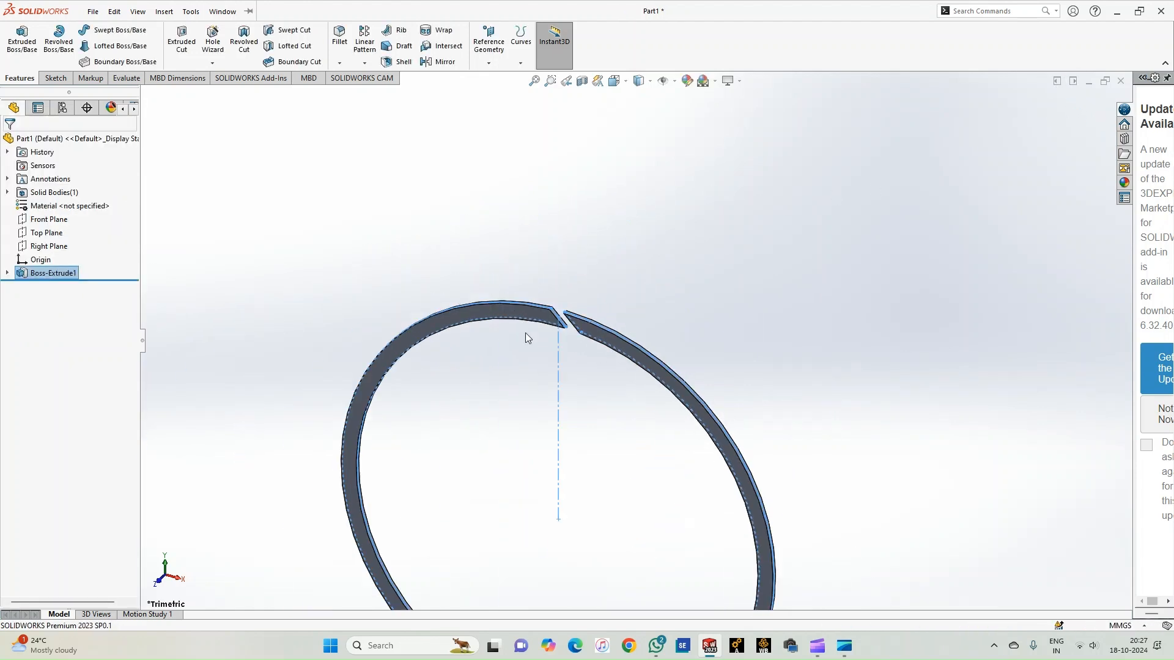
Assign the Steel library material AISI 316 Stainless Steel Sheet (SS) to the part.
{"action": "right_click", "coordinate": [56, 206]}
{"action": "left_click", "coordinate": [123, 214]}
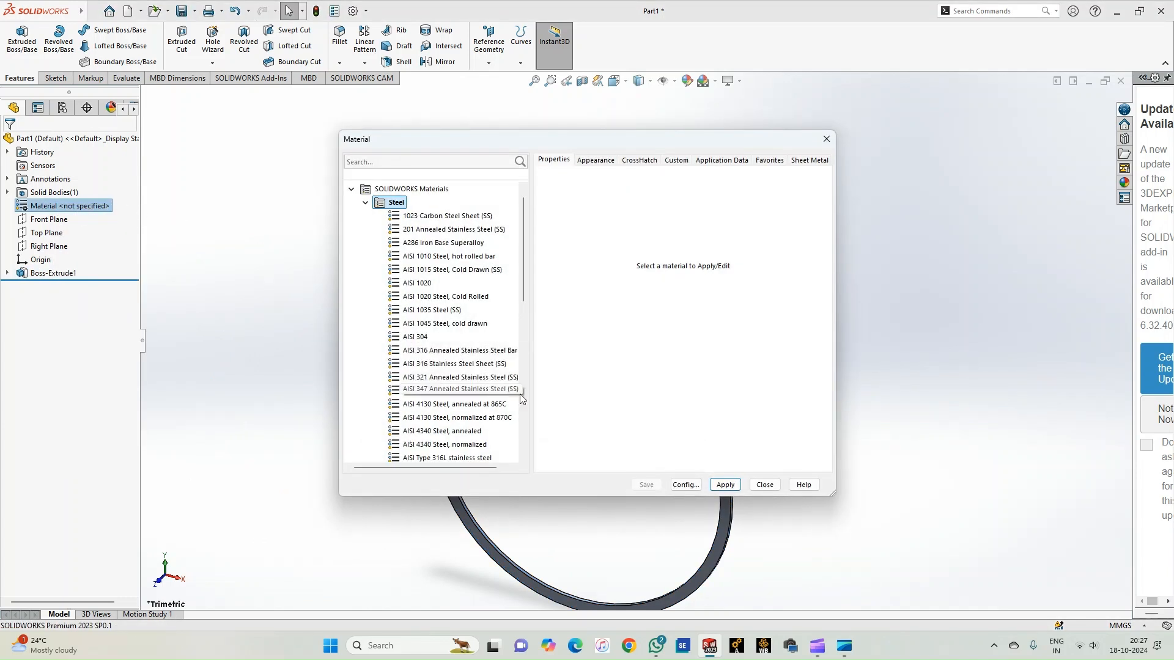
{"action": "left_click", "coordinate": [476, 365]}
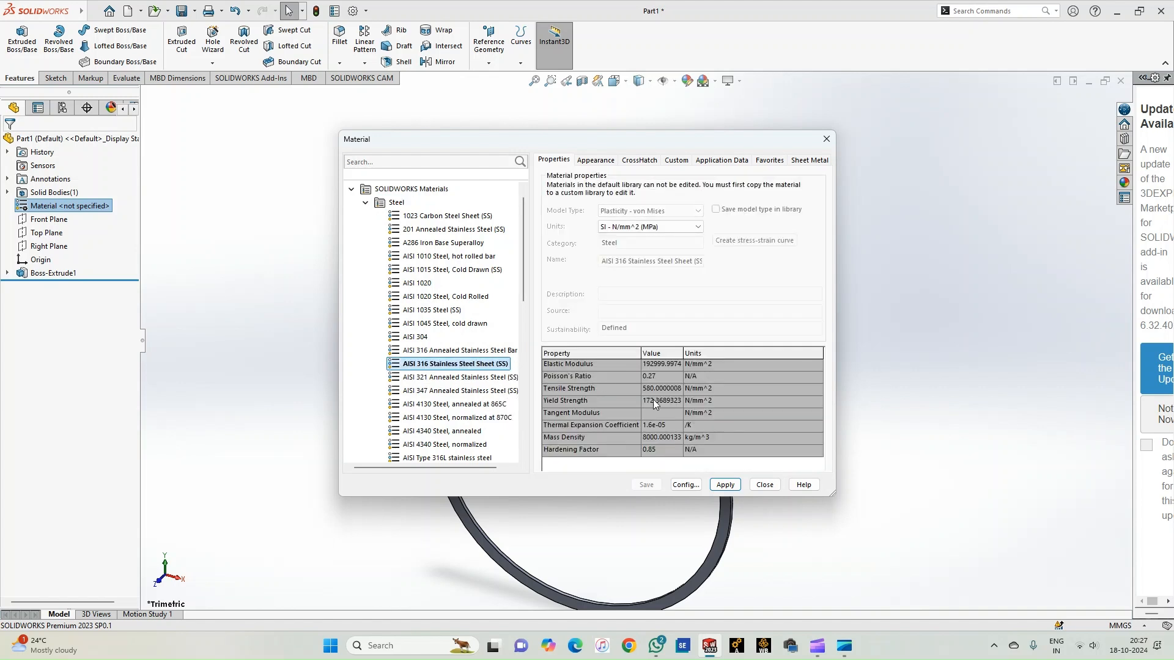
{"action": "left_click", "coordinate": [726, 485]}
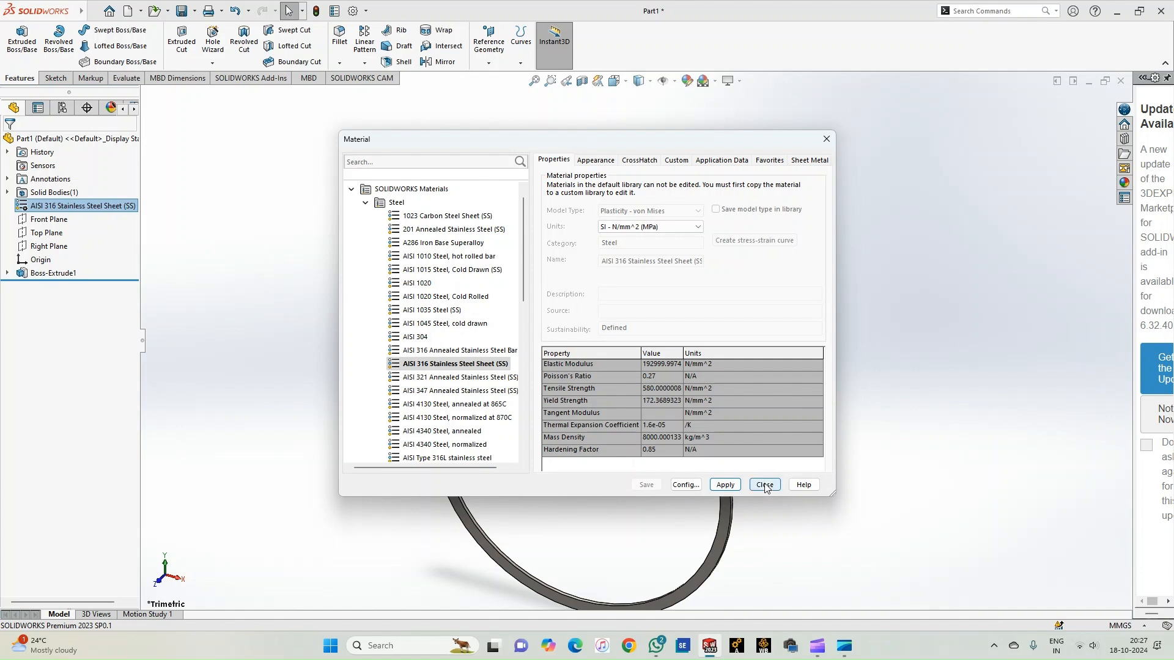
{"action": "left_click", "coordinate": [765, 486]}
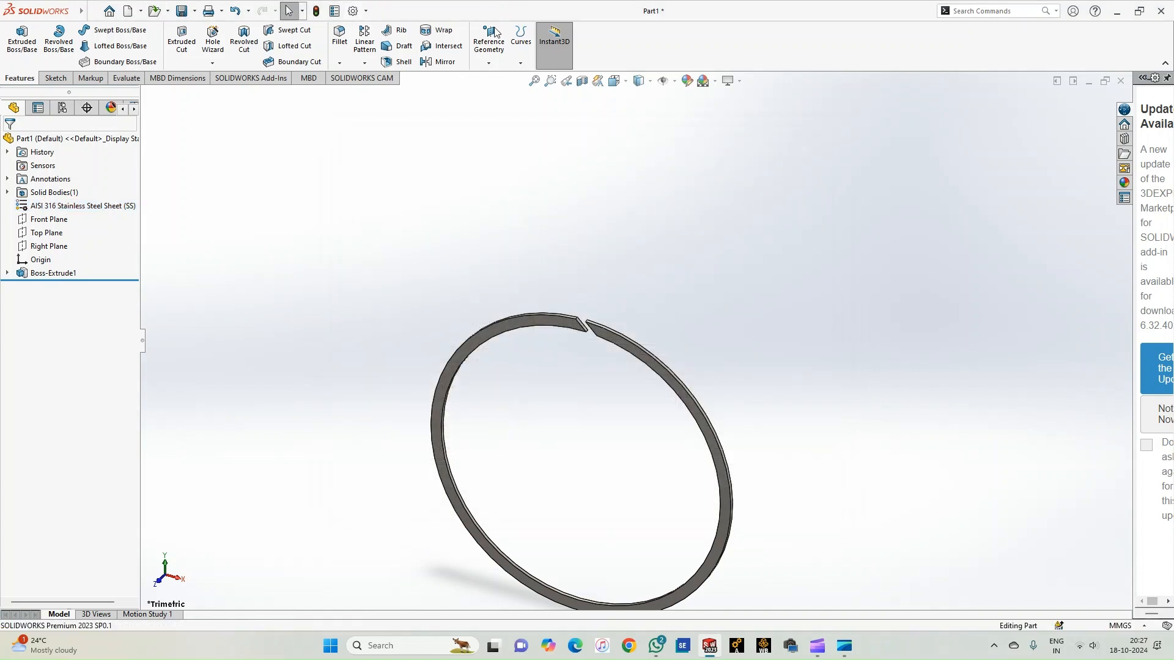
Fit the whole ring in view and examine its shape and slanted gap from several sides.
{"action": "left_click", "coordinate": [533, 80]}
{"action": "middle_click_drag", "start_coordinate": [743, 166], "coordinate": [668, 396]}
{"action": "middle_click_drag", "start_coordinate": [627, 291], "coordinate": [507, 459]}
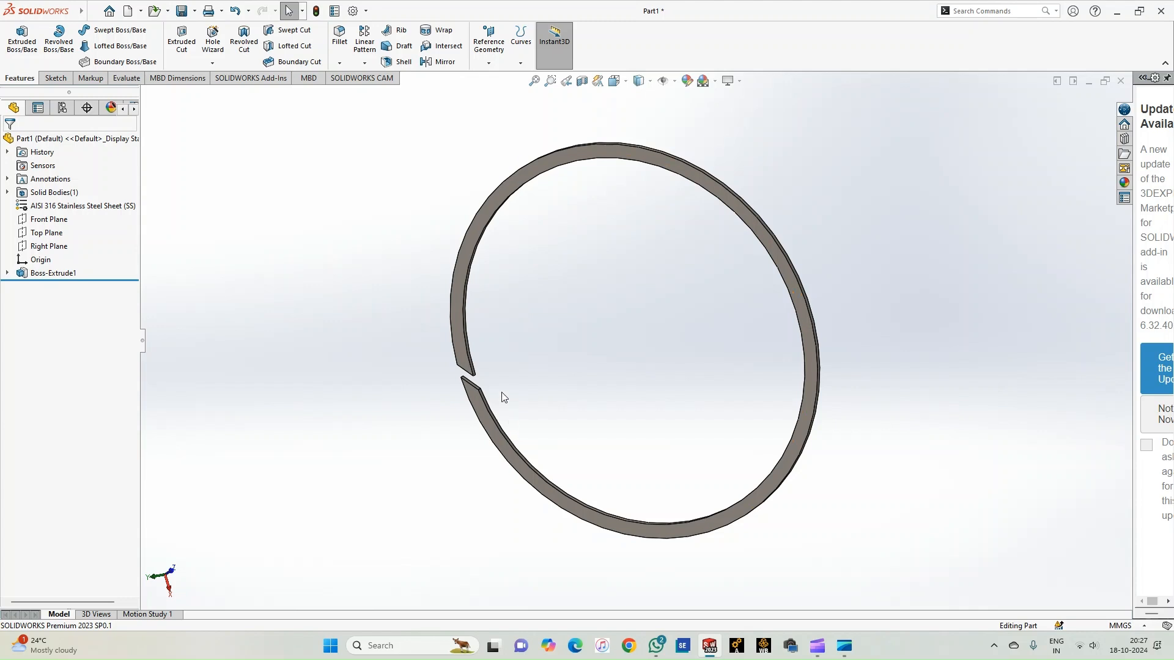
{"action": "middle_click_drag", "start_coordinate": [406, 288], "coordinate": [689, 398]}
{"action": "scroll", "coordinate": [689, 399], "scroll_direction": "up", "scroll_amount": 3}
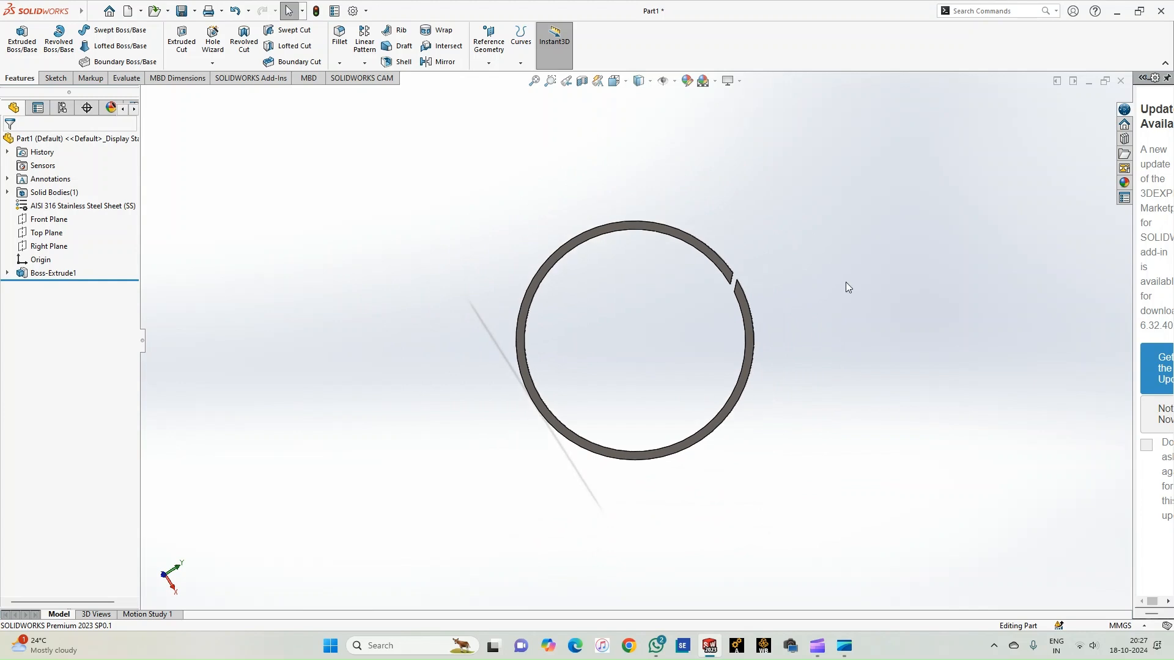